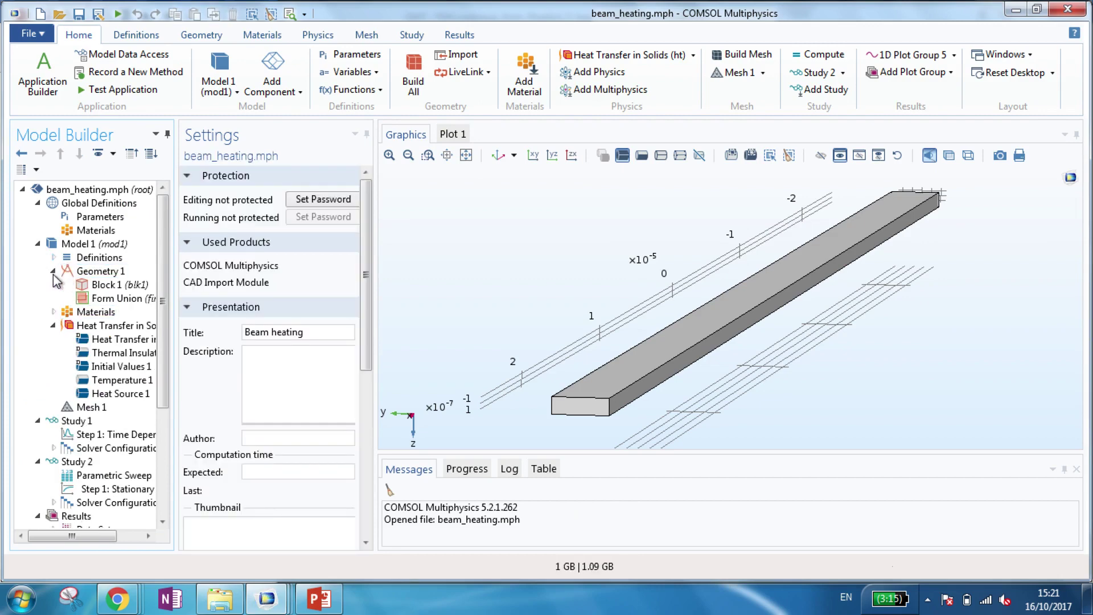
Review Model 1's Geometry 1 settings and the Si3N4 material assigned to the beam
{"action": "double_click", "coordinate": [72, 272]}
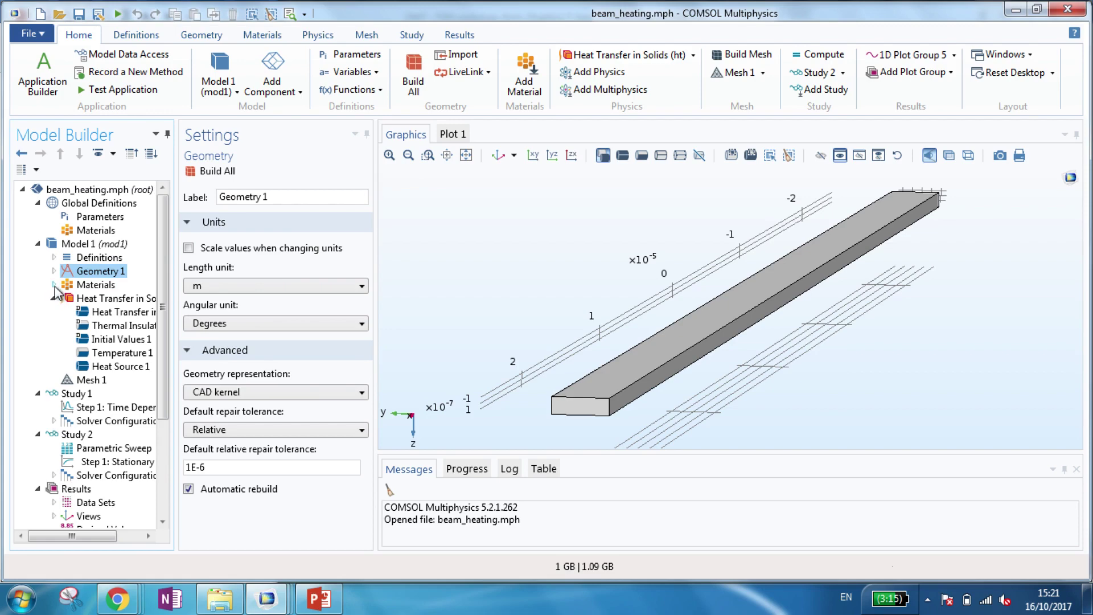
{"action": "left_click", "coordinate": [54, 285]}
{"action": "left_click", "coordinate": [111, 298]}
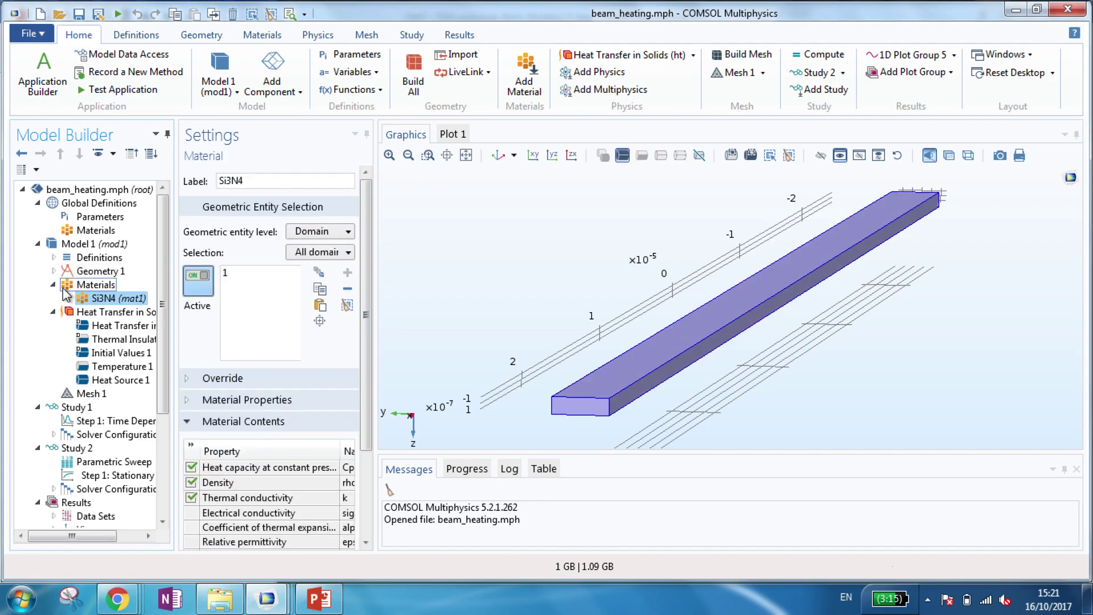
{"action": "left_click", "coordinate": [55, 286]}
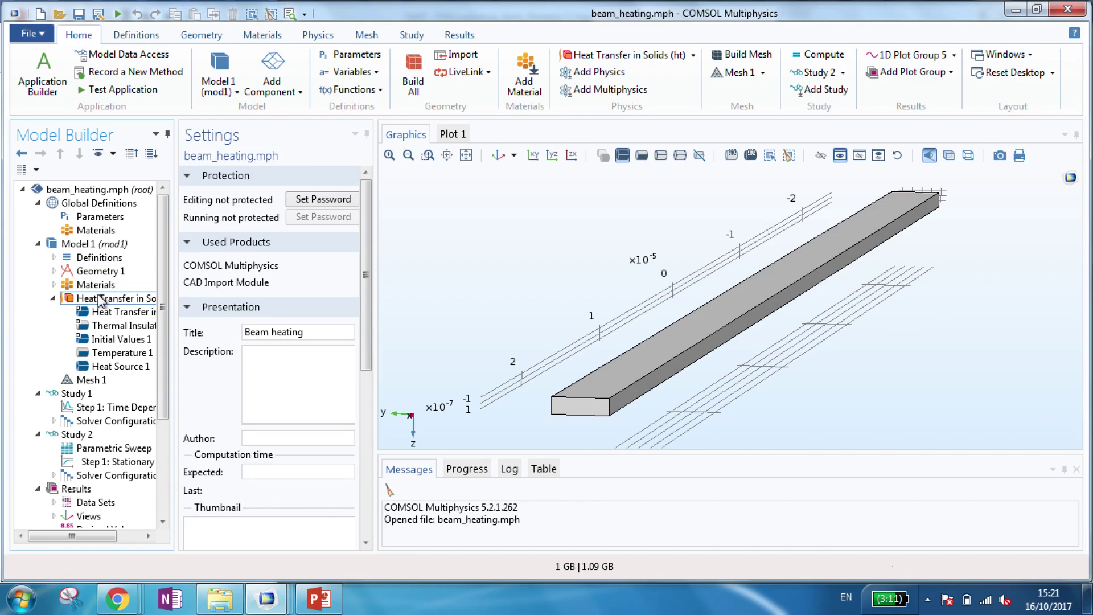
Widen the Model Builder and Settings areas, and show the Heat Transfer in Solids interface settings with the Physical Model section collapsed
{"action": "left_click_drag", "start_coordinate": [176, 300], "coordinate": [255, 293]}
{"action": "left_click_drag", "start_coordinate": [373, 316], "coordinate": [470, 316]}
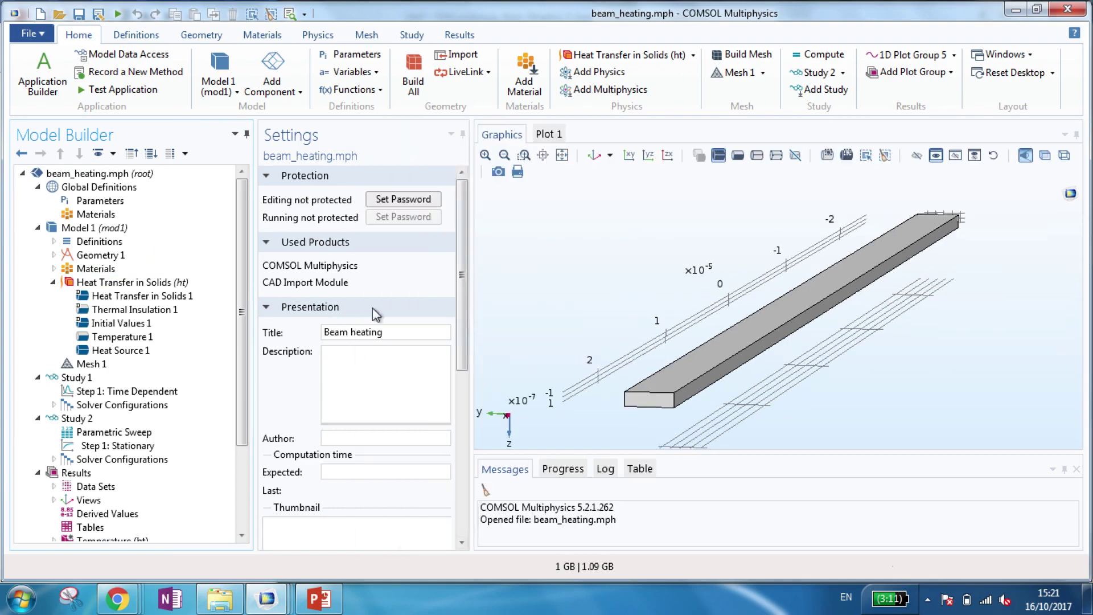
{"action": "left_click", "coordinate": [139, 283]}
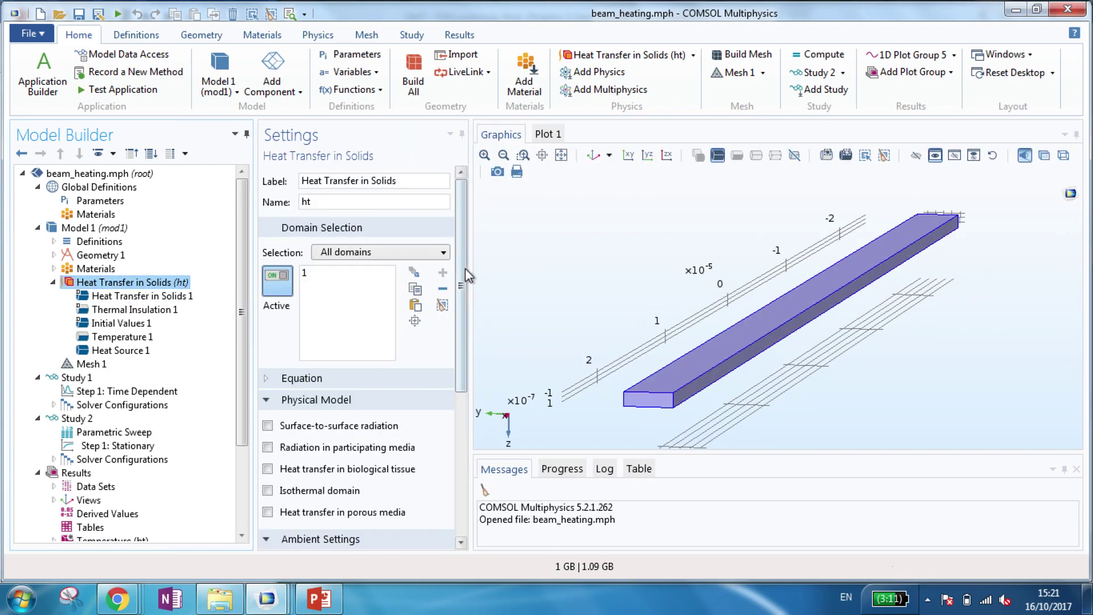
{"action": "left_click_drag", "start_coordinate": [466, 271], "coordinate": [518, 279]}
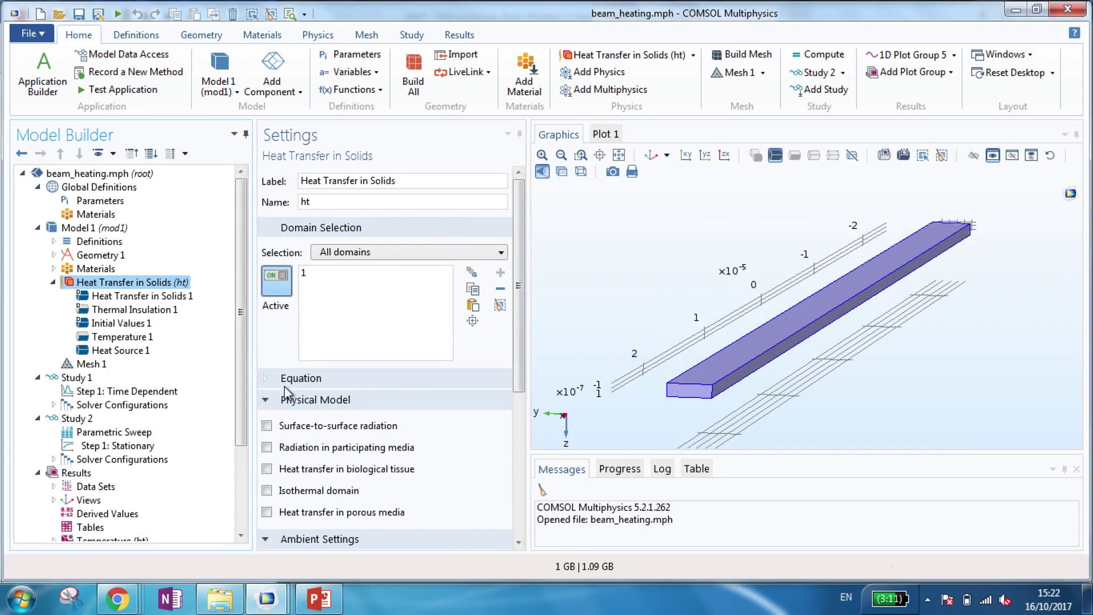
{"action": "left_click", "coordinate": [270, 402]}
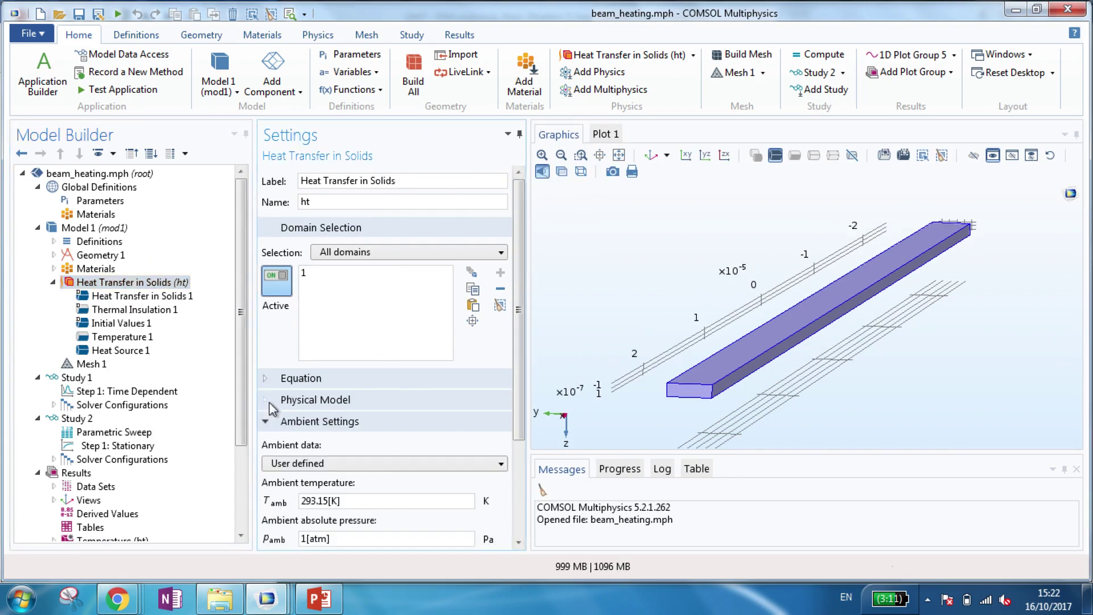
Review the Heat Transfer in Solids 1 equation and the source options for its thermal conductivity, density and heat capacity
{"action": "left_click", "coordinate": [156, 296]}
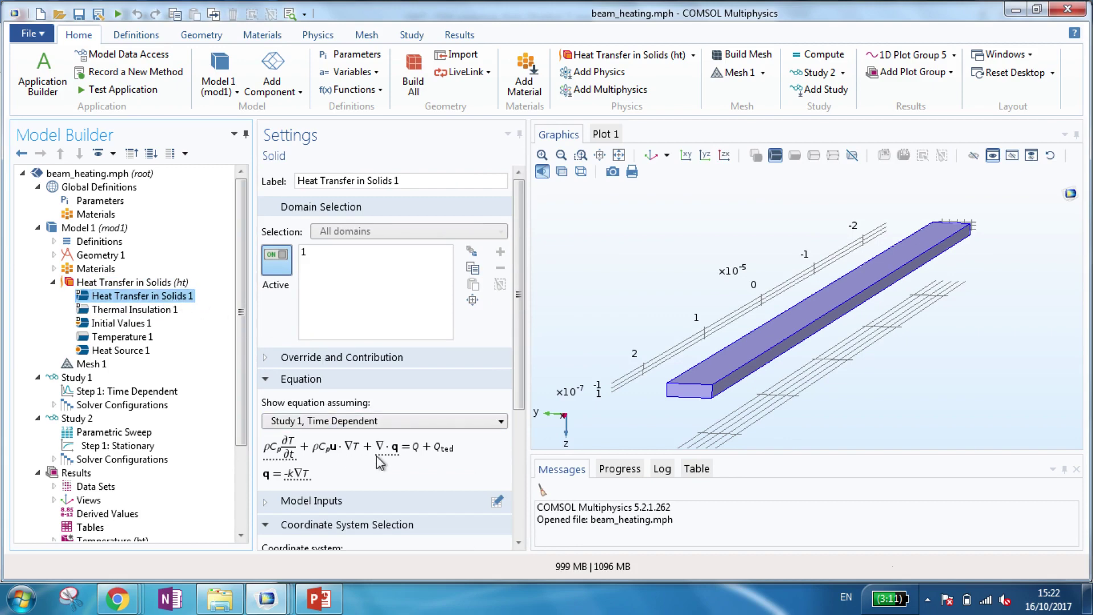
{"action": "scroll", "coordinate": [376, 456], "scroll_direction": "down", "scroll_amount": 1}
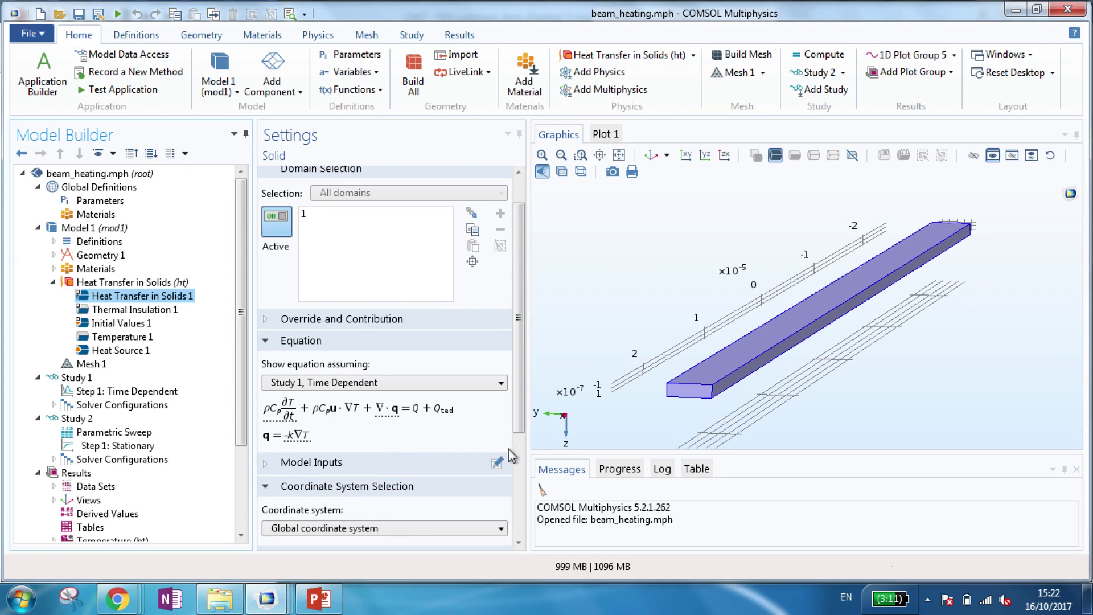
{"action": "scroll", "coordinate": [517, 456], "scroll_direction": "down", "scroll_amount": 3}
{"action": "left_click_drag", "start_coordinate": [518, 456], "coordinate": [508, 480]}
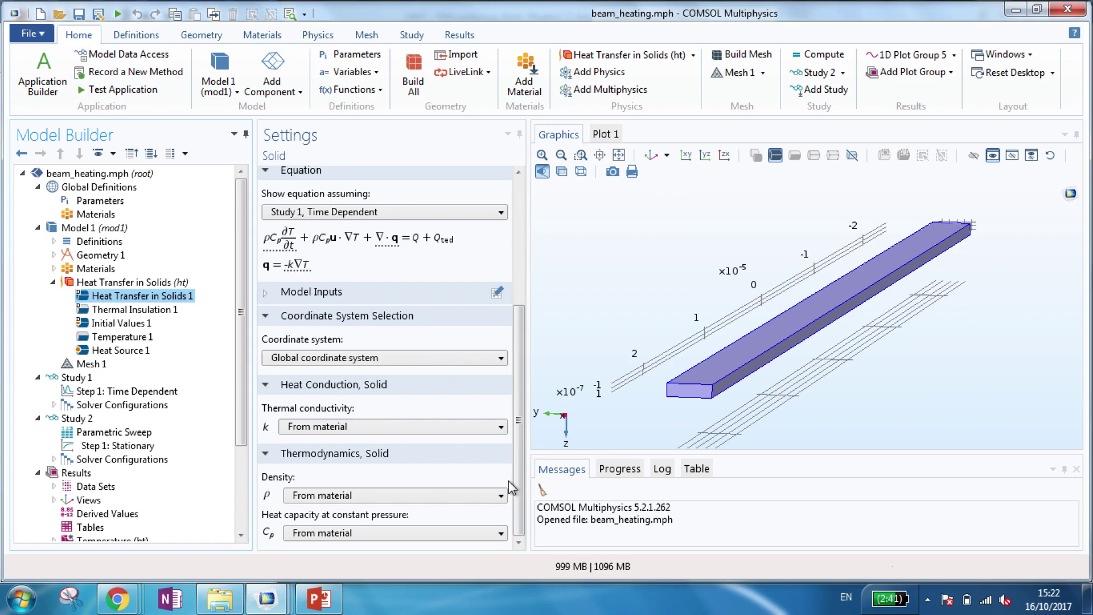
{"action": "left_click", "coordinate": [376, 427]}
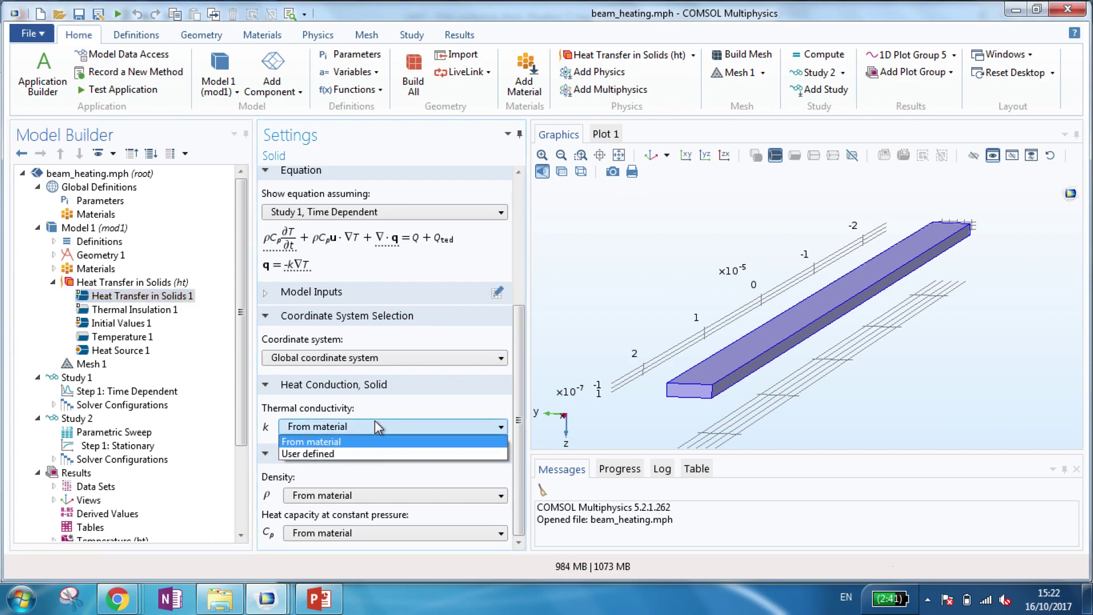
{"action": "left_click", "coordinate": [374, 429]}
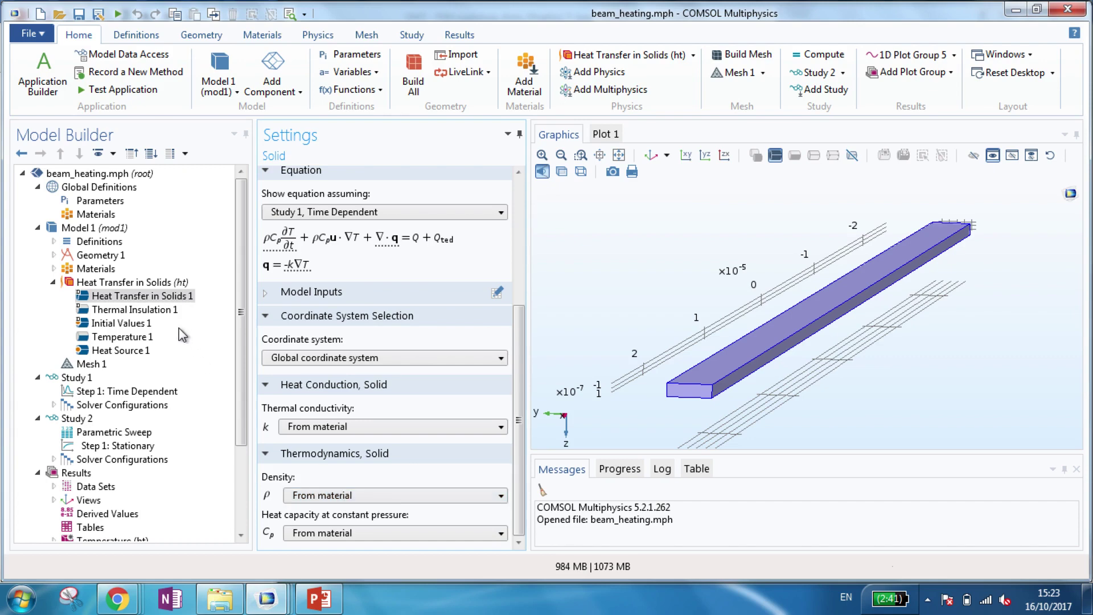
Inspect the settings of the Thermal Insulation 1, Initial Values 1 and Temperature 1 conditions
{"action": "left_click", "coordinate": [156, 313]}
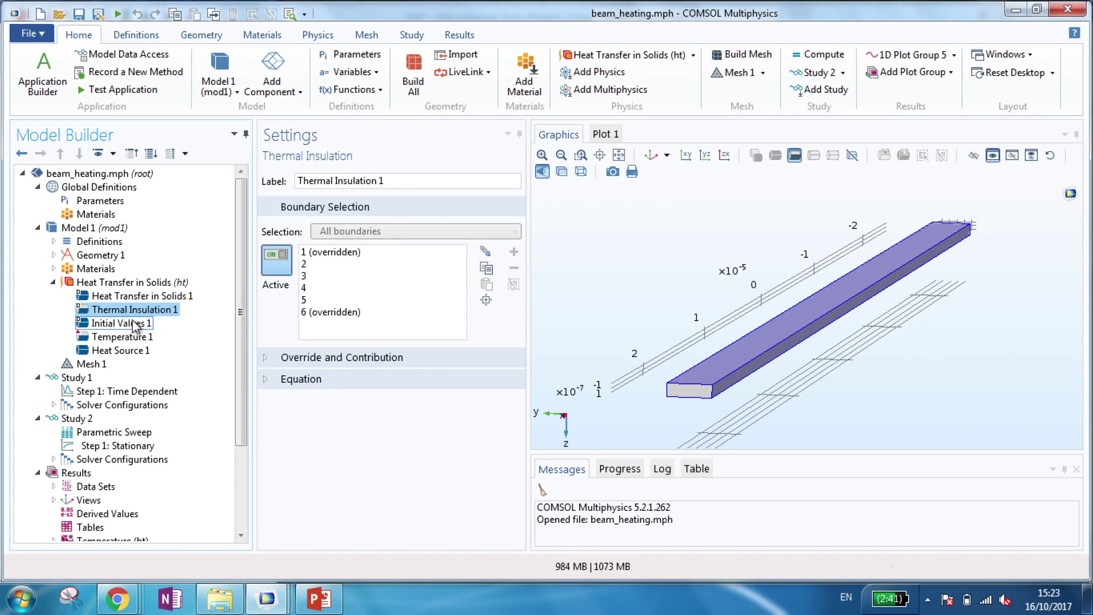
{"action": "left_click", "coordinate": [133, 322]}
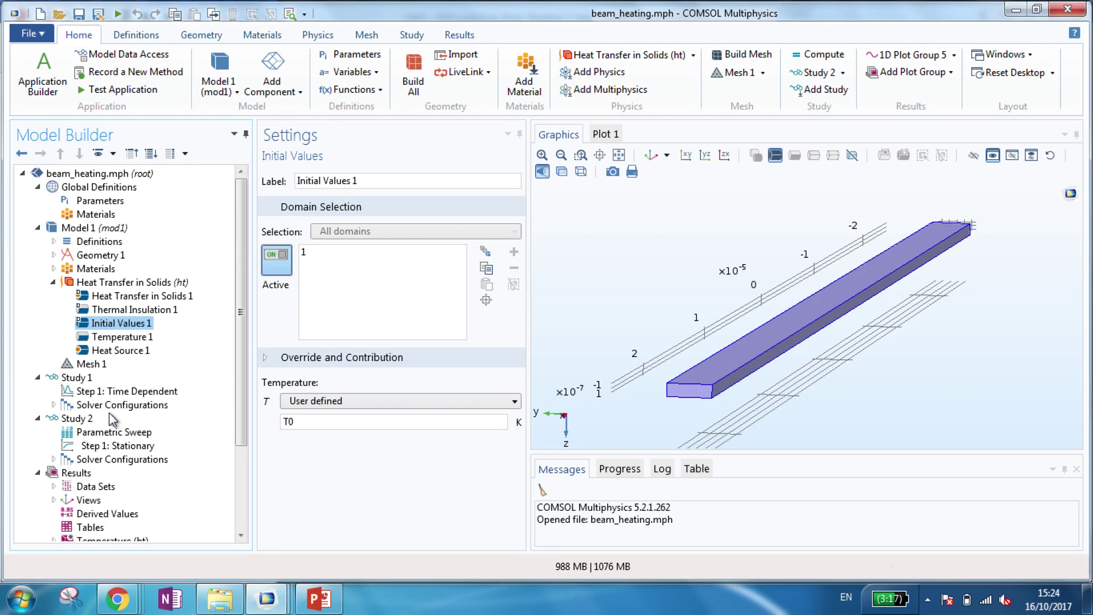
{"action": "left_click", "coordinate": [122, 340]}
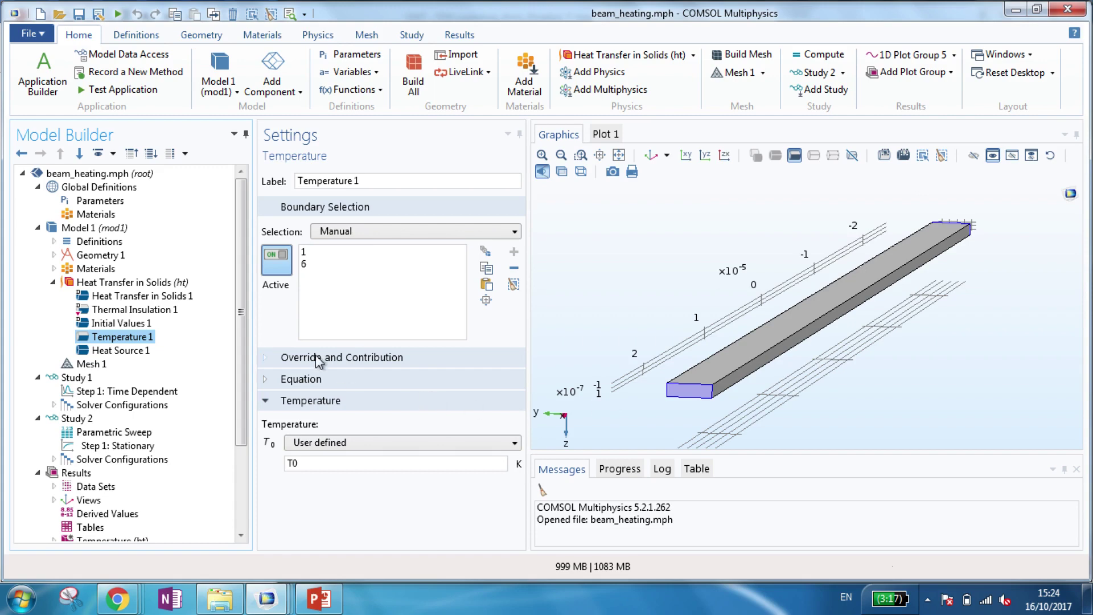
Examine the domain and boundary conditions that can be added to the Heat Transfer in Solids interface
{"action": "left_click", "coordinate": [172, 282]}
{"action": "right_click", "coordinate": [172, 281]}
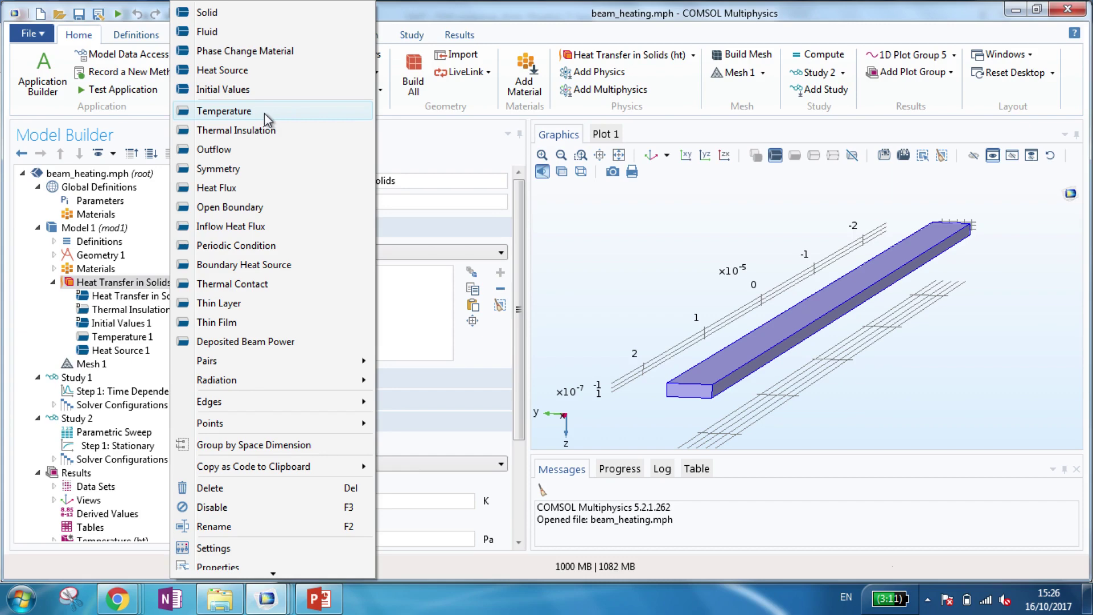
{"action": "left_click", "coordinate": [97, 283]}
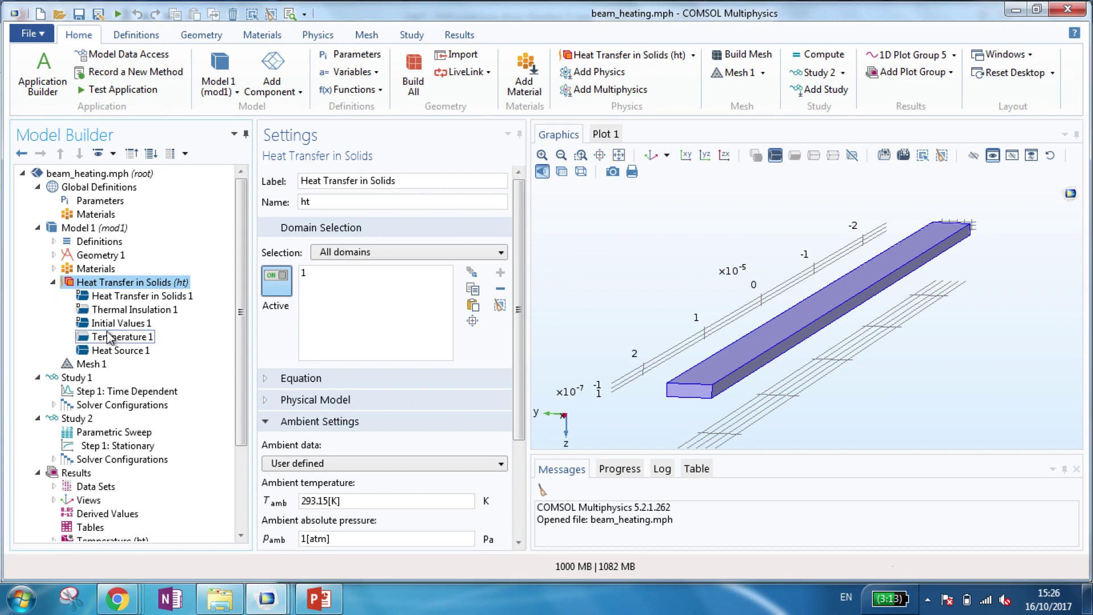
Inspect the Heat Source 1 settings and compare them with the near-field beam heating slide in PowerPoint, returning to the beam_heating model
{"action": "left_click", "coordinate": [136, 351]}
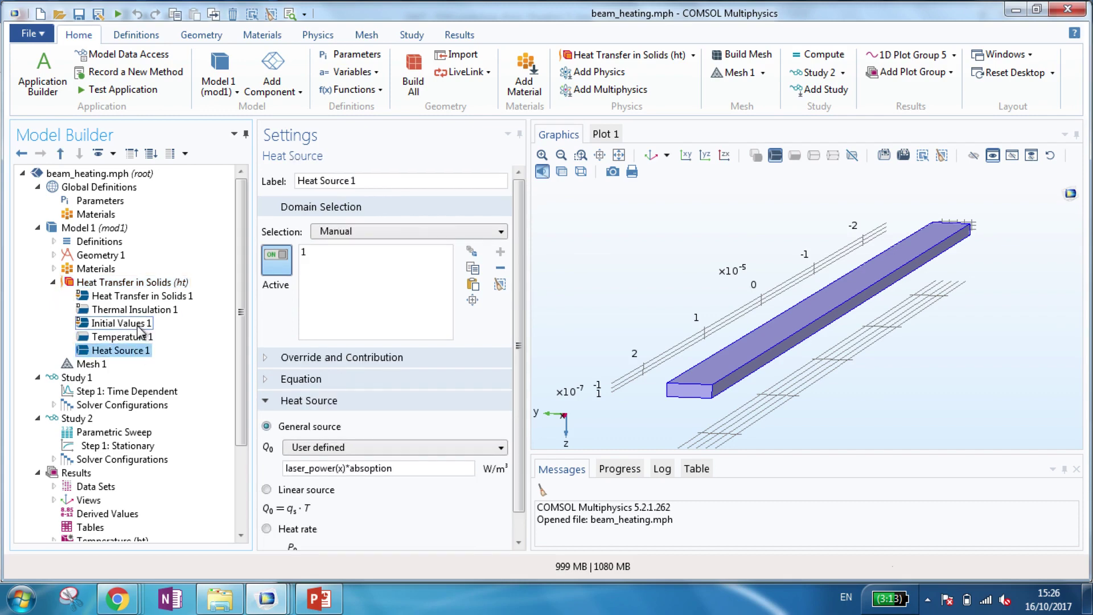
{"action": "mouse_move", "coordinate": [325, 598]}
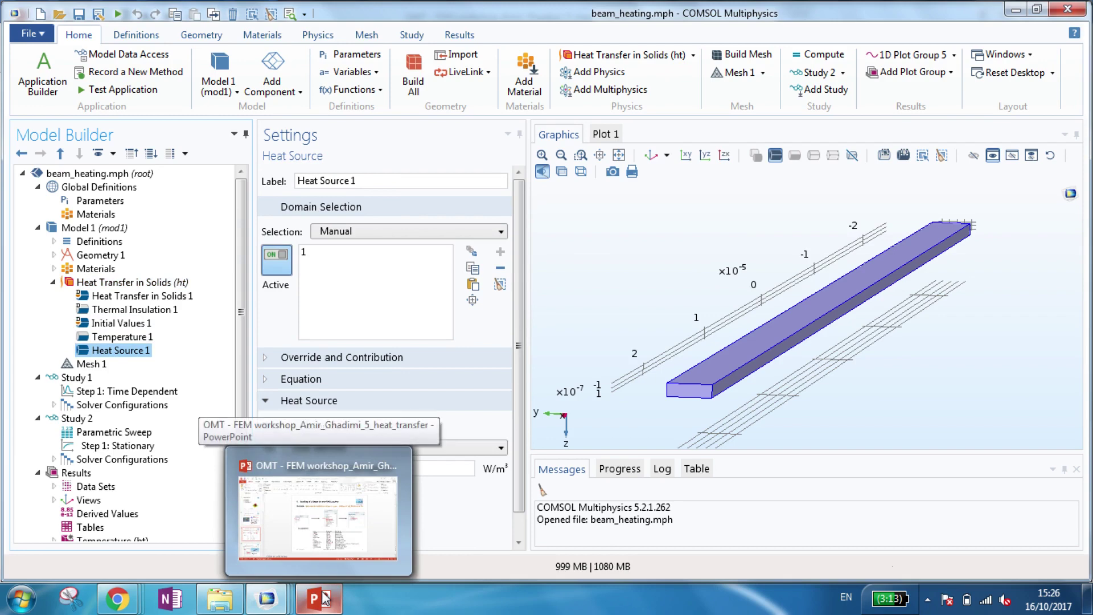
{"action": "left_click", "coordinate": [317, 515]}
{"action": "left_click", "coordinate": [79, 327]}
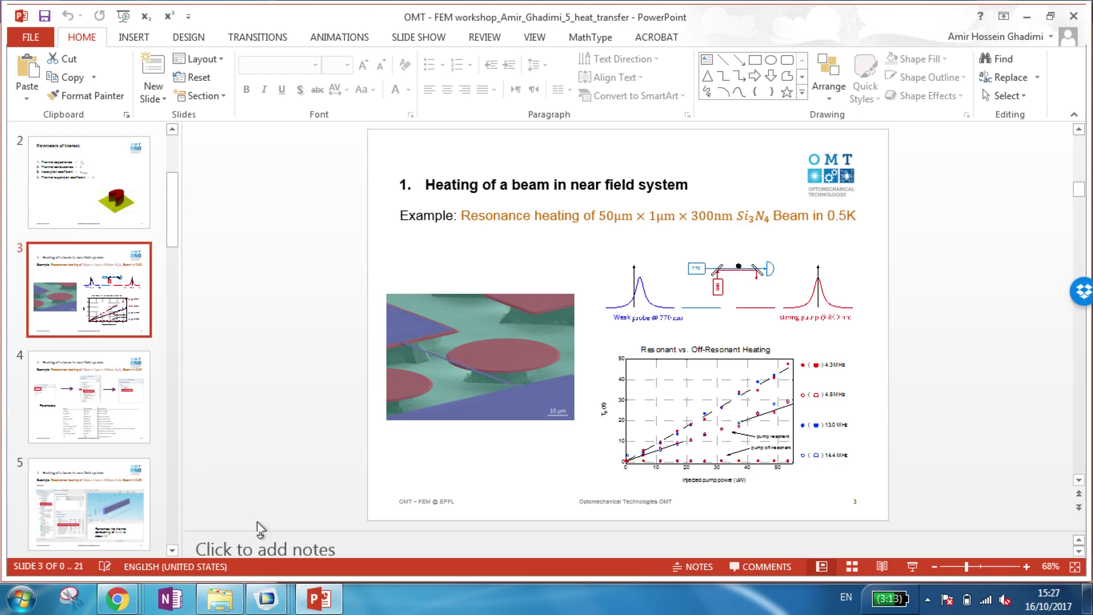
{"action": "mouse_move", "coordinate": [276, 606]}
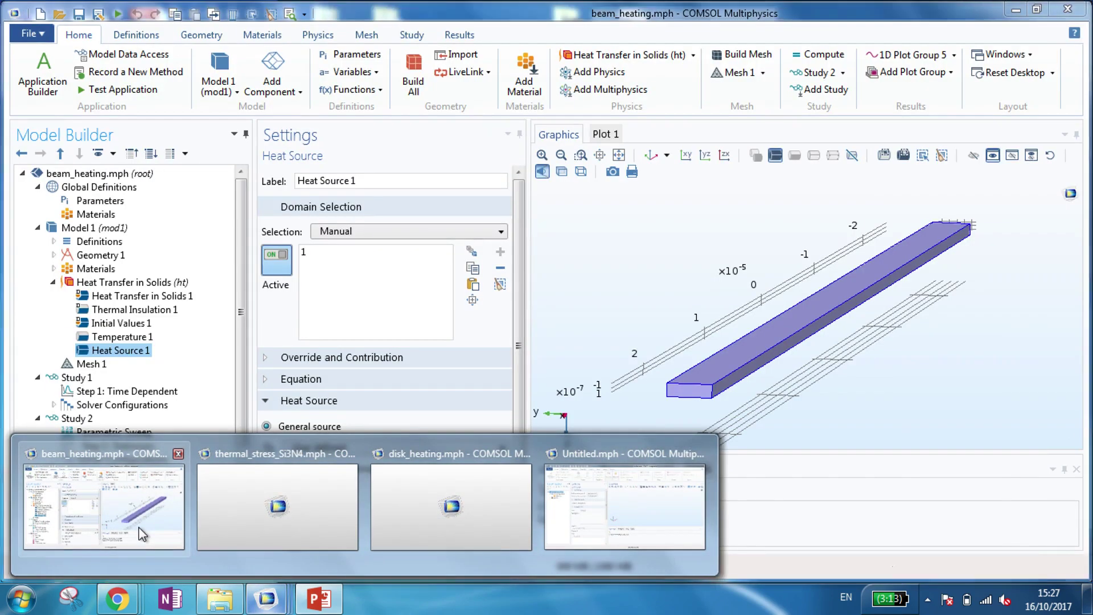
{"action": "left_click", "coordinate": [146, 496]}
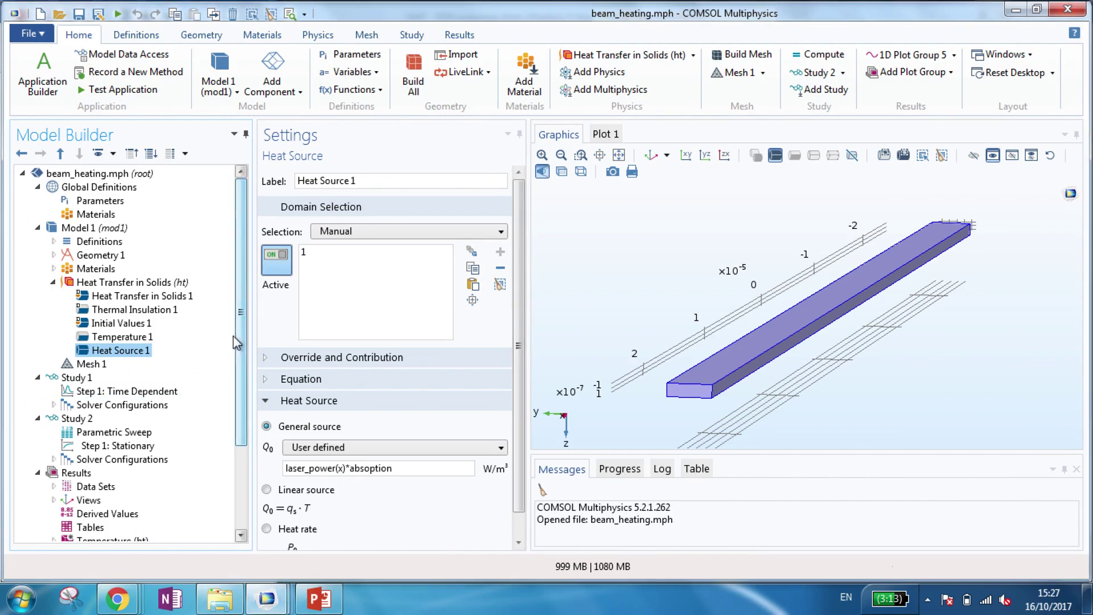
Show the beam side-on along its full length, and switch to PowerPoint to view the near-field beam heating slide
{"action": "left_click", "coordinate": [53, 242]}
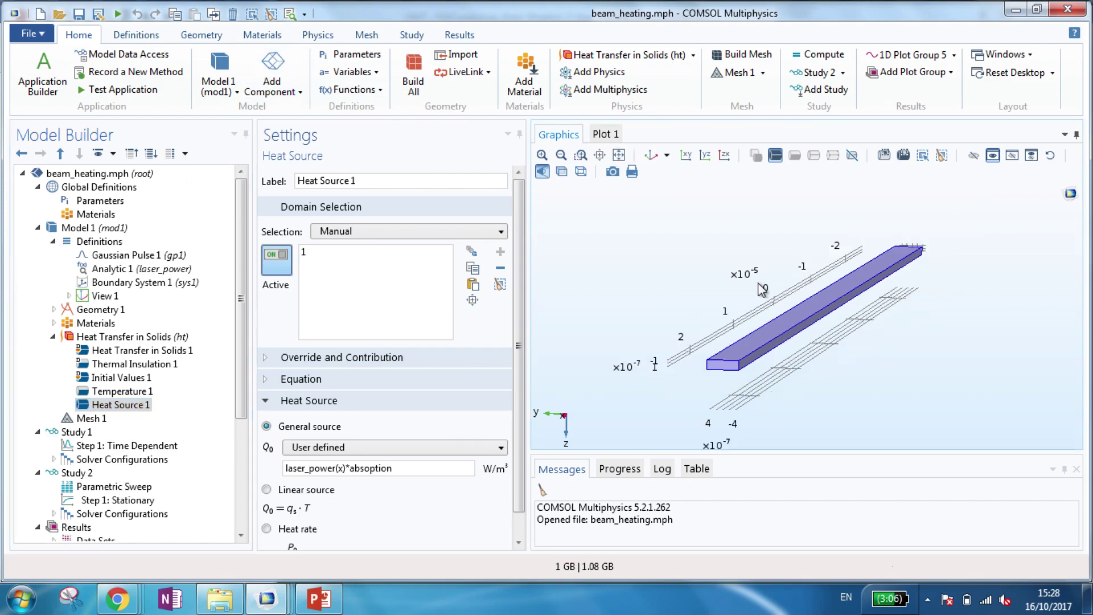
{"action": "scroll", "coordinate": [744, 311], "scroll_direction": "up", "scroll_amount": 3}
{"action": "mouse_move", "coordinate": [744, 311]}
{"action": "left_mouse_down"}
{"action": "mouse_move", "coordinate": [684, 262]}
{"action": "mouse_move", "coordinate": [735, 284]}
{"action": "mouse_move", "coordinate": [755, 311]}
{"action": "mouse_move", "coordinate": [730, 315]}
{"action": "left_mouse_up"}
{"action": "left_click", "coordinate": [619, 155]}
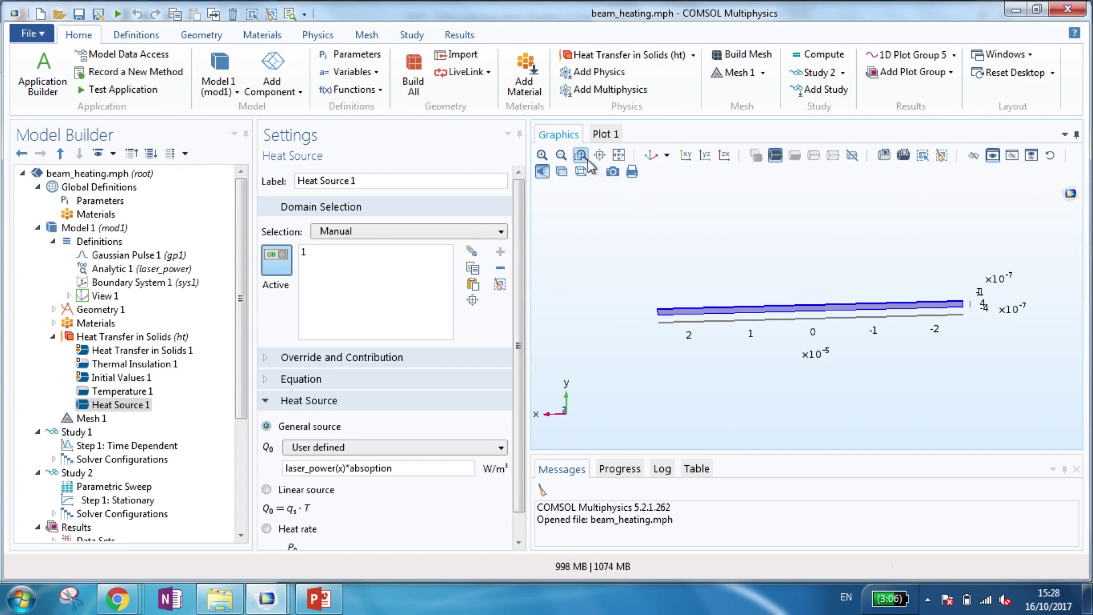
{"action": "left_click", "coordinate": [619, 156]}
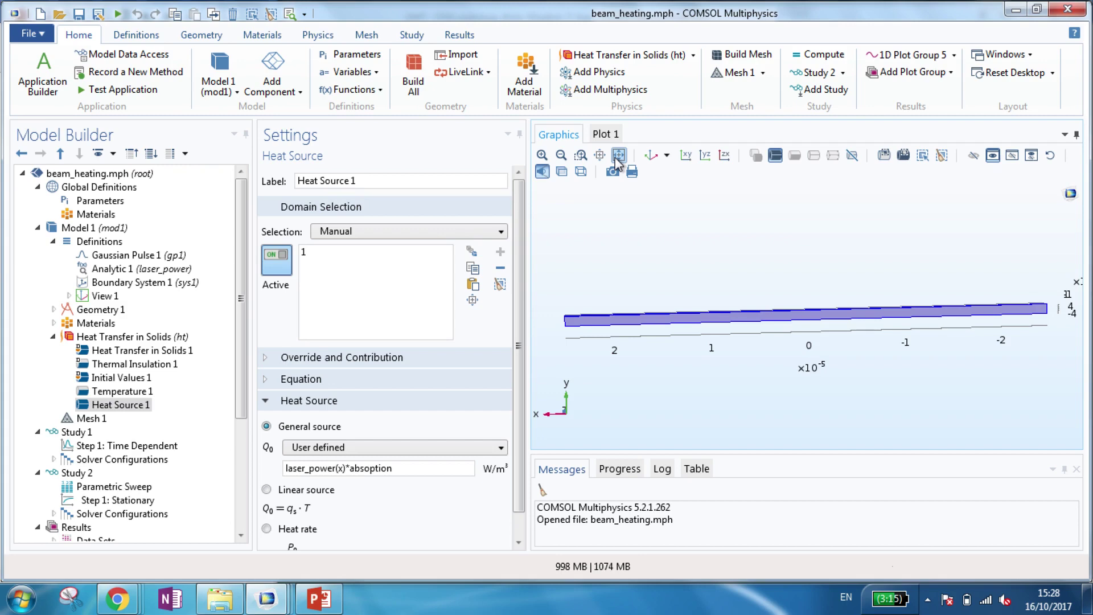
{"action": "key", "text": "alt+Tab"}
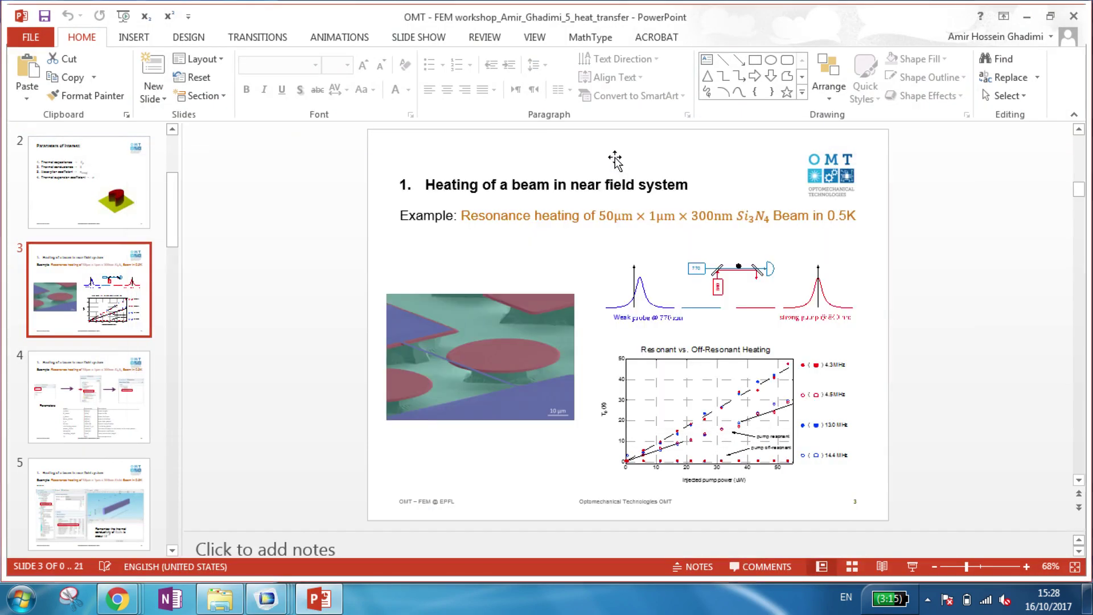
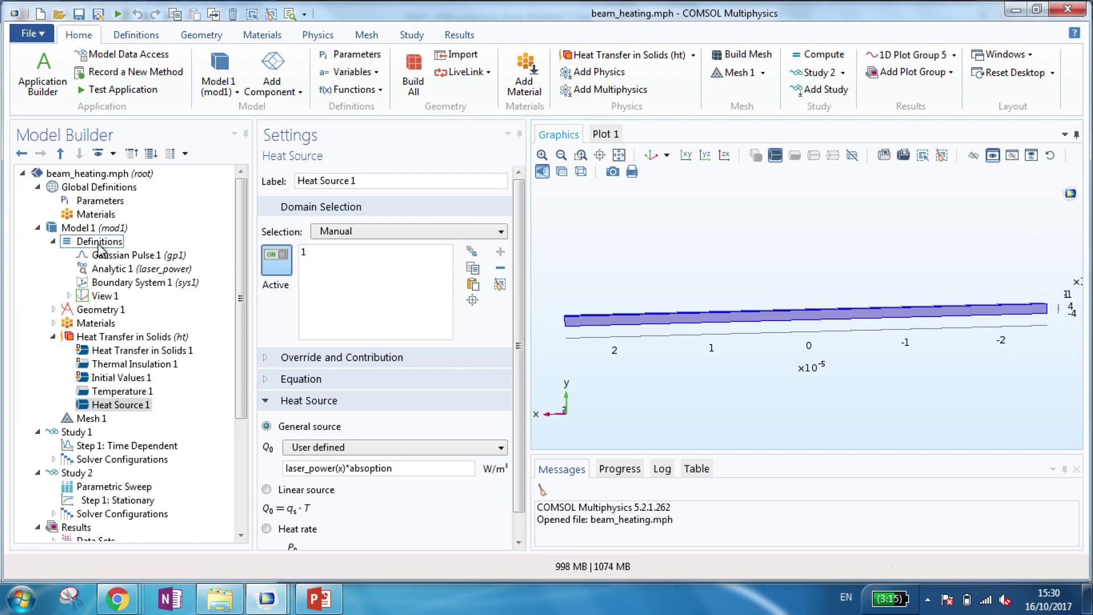
Examine the probe and function types available for Model 1's Definitions, including Gaussian Pulse
{"action": "right_click", "coordinate": [97, 243]}
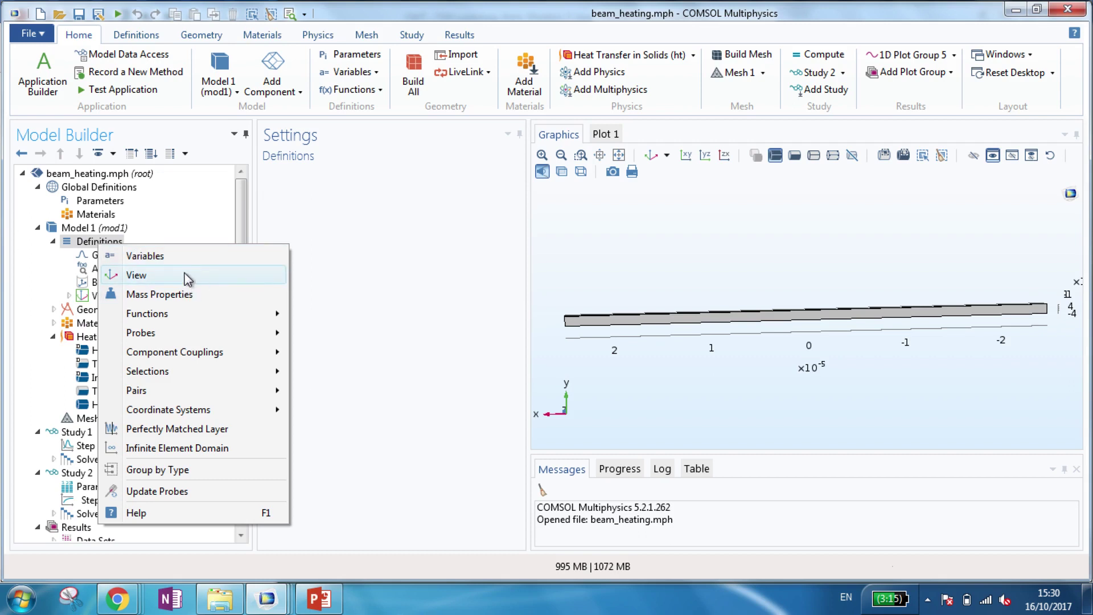
{"action": "mouse_move", "coordinate": [218, 330]}
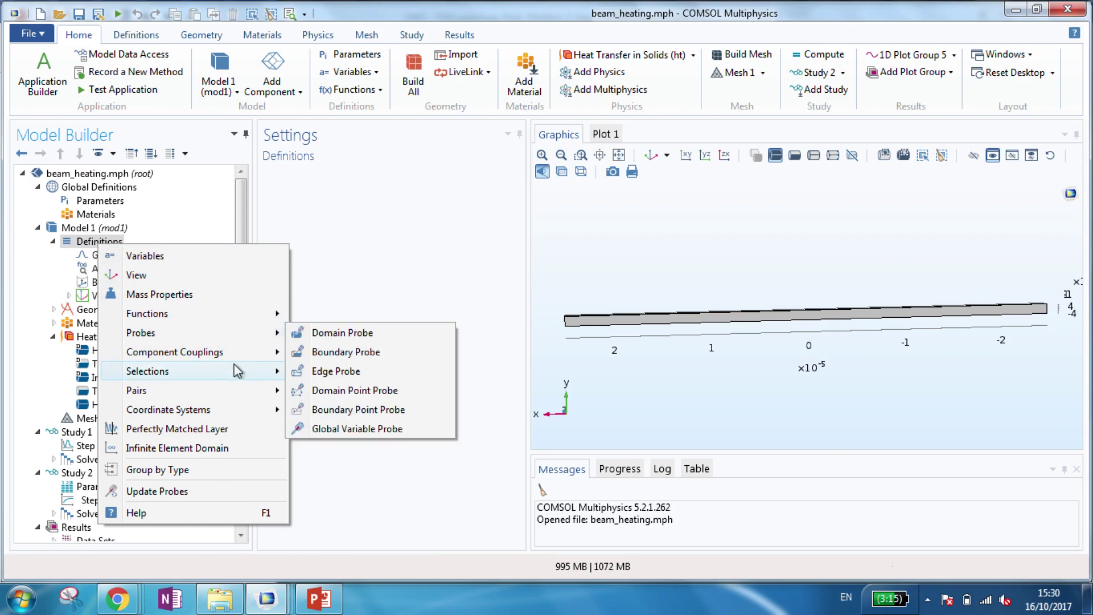
{"action": "mouse_move", "coordinate": [232, 310]}
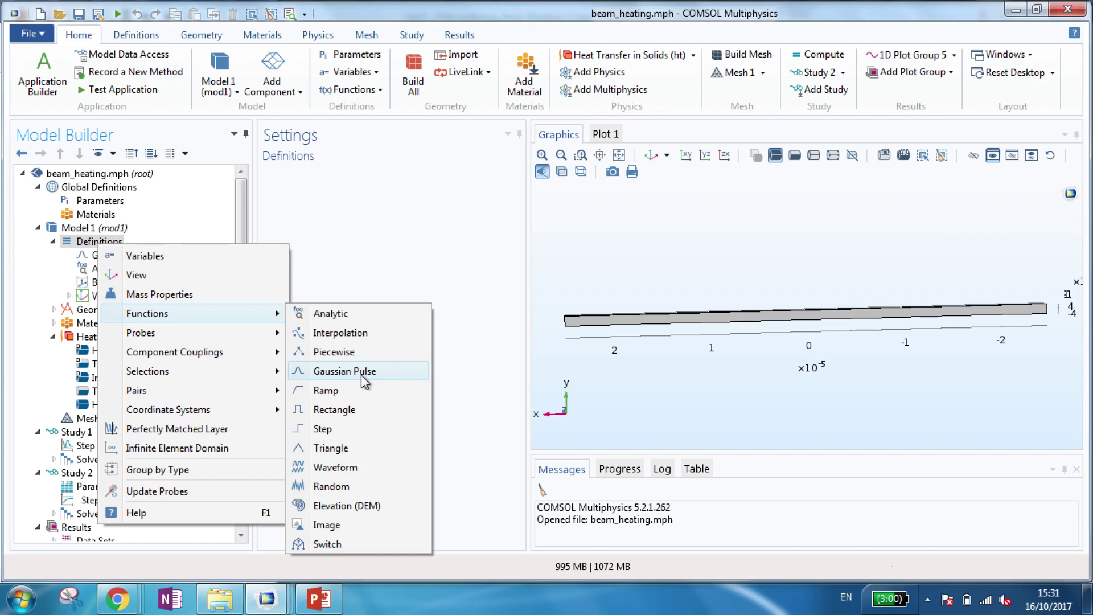
{"action": "left_click", "coordinate": [361, 375]}
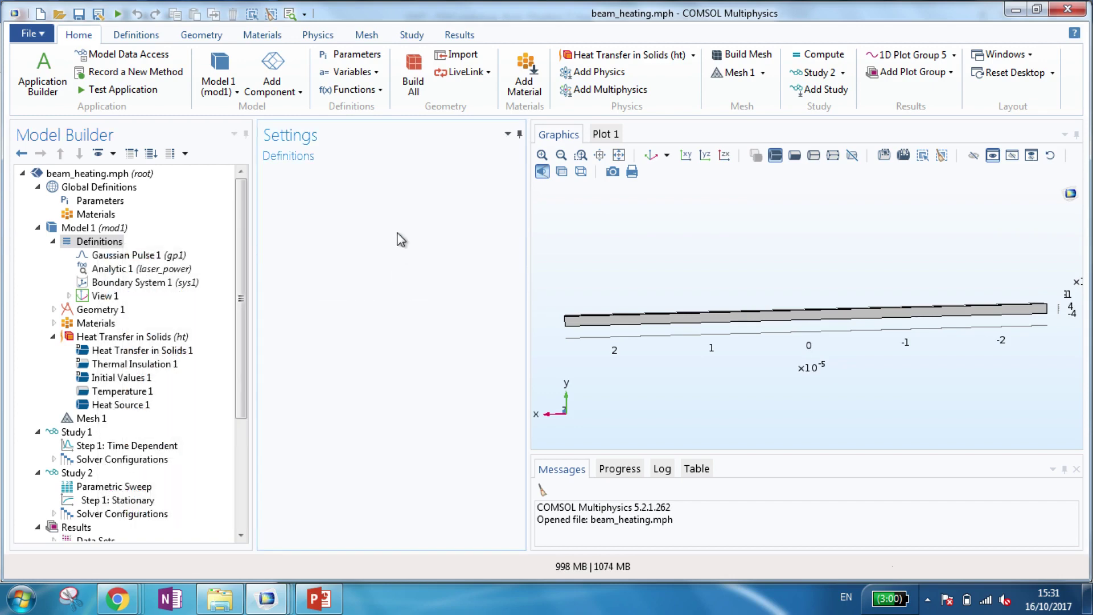
Review the function name, location and standard deviation of the Gaussian Pulse 1 function
{"action": "left_click", "coordinate": [149, 255]}
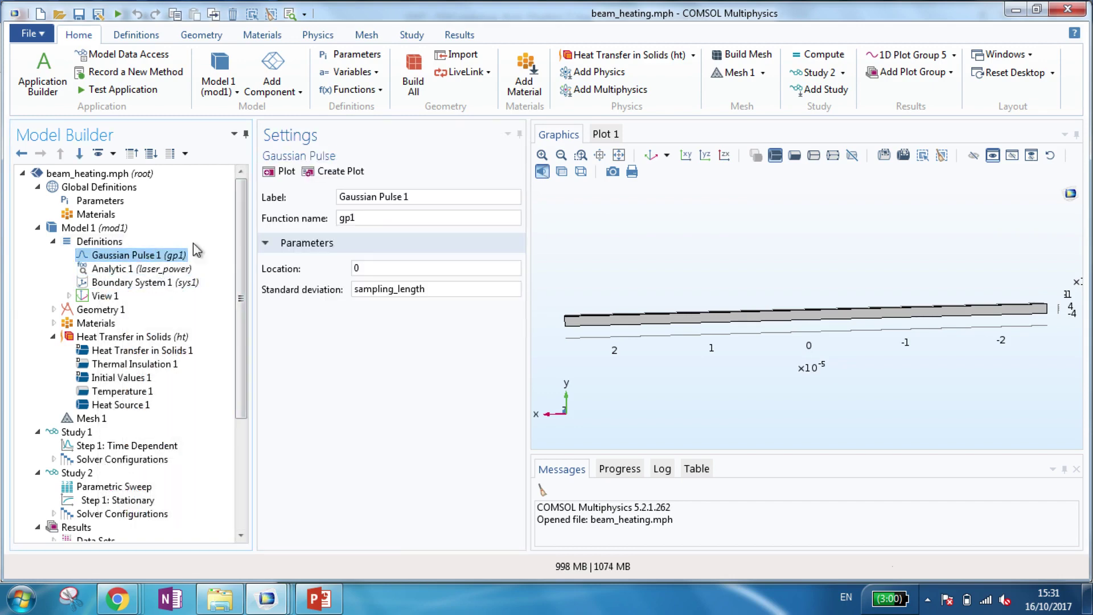
{"action": "left_click", "coordinate": [398, 220]}
{"action": "double_click", "coordinate": [397, 221]}
{"action": "left_click", "coordinate": [397, 222]}
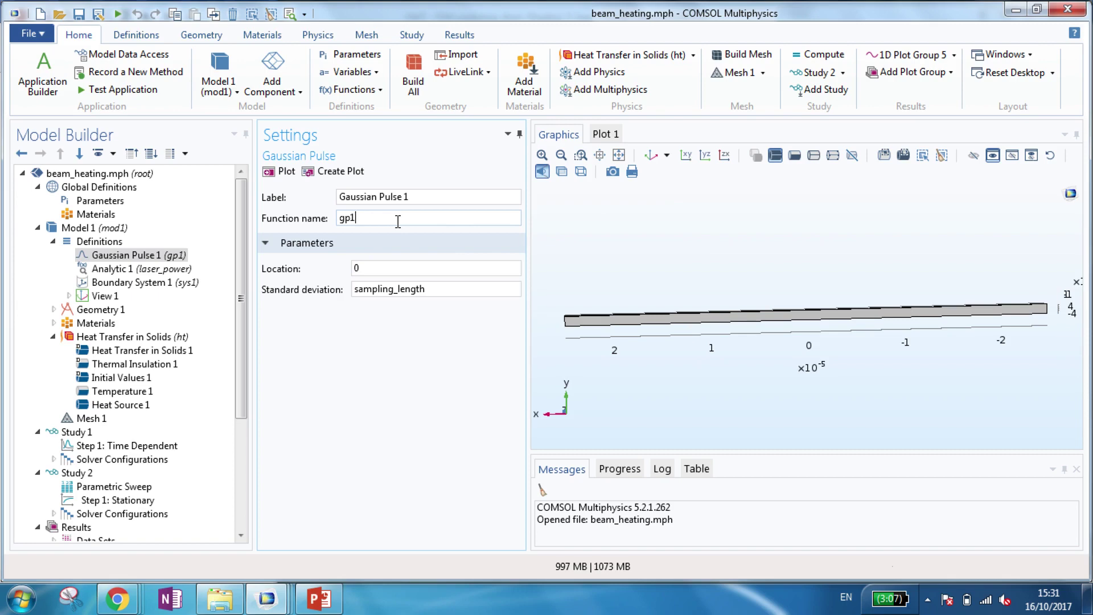
Review the full expression of the laser_power analytic function and how Heat Source 1 uses it
{"action": "left_click", "coordinate": [137, 270]}
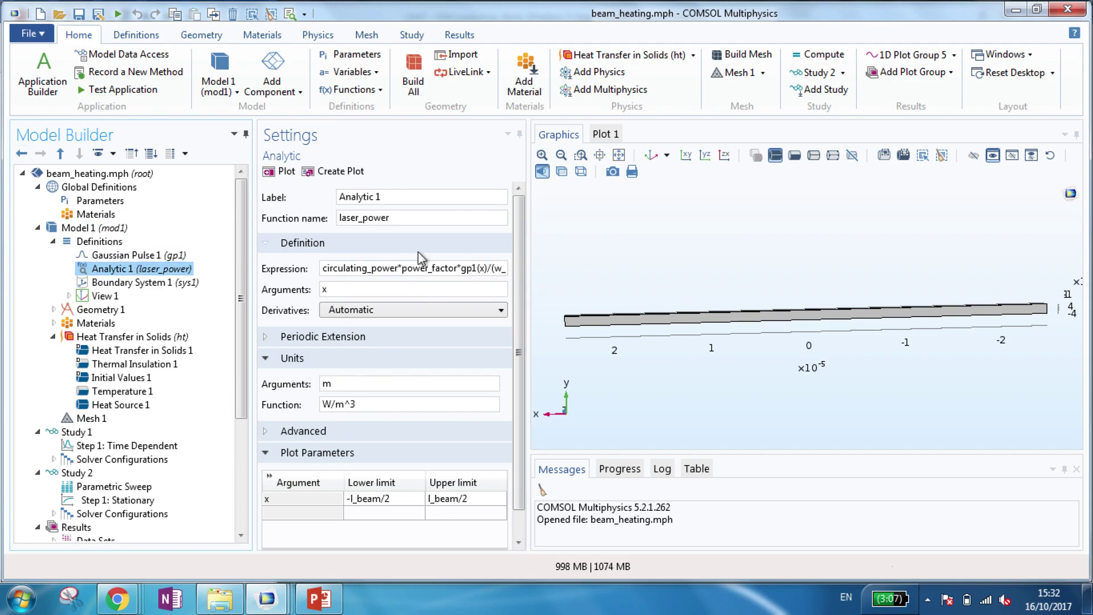
{"action": "left_click", "coordinate": [476, 270]}
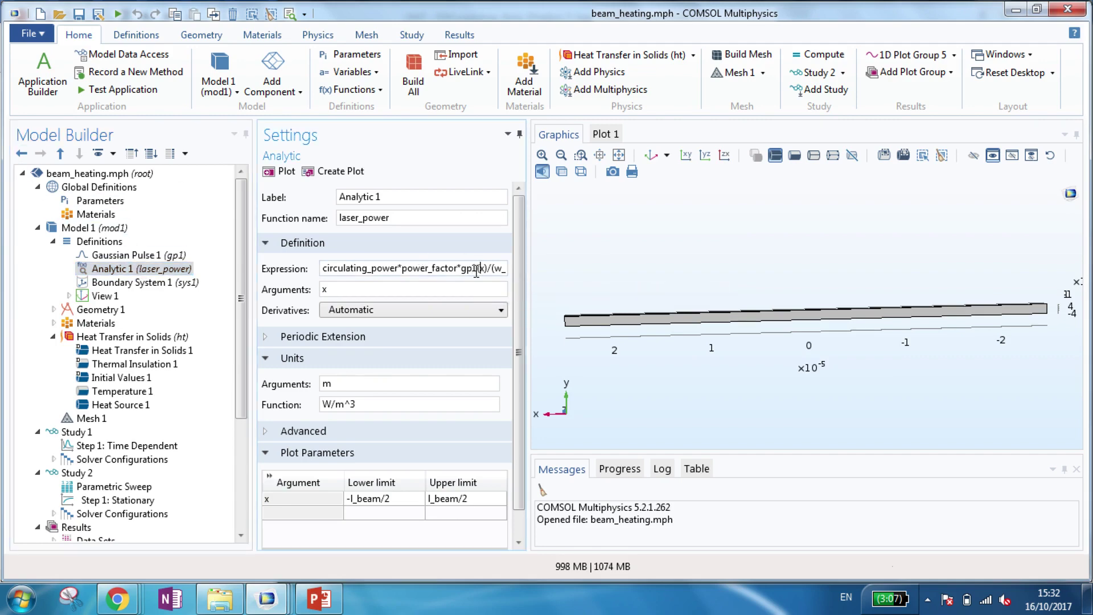
{"action": "key", "text": "End"}
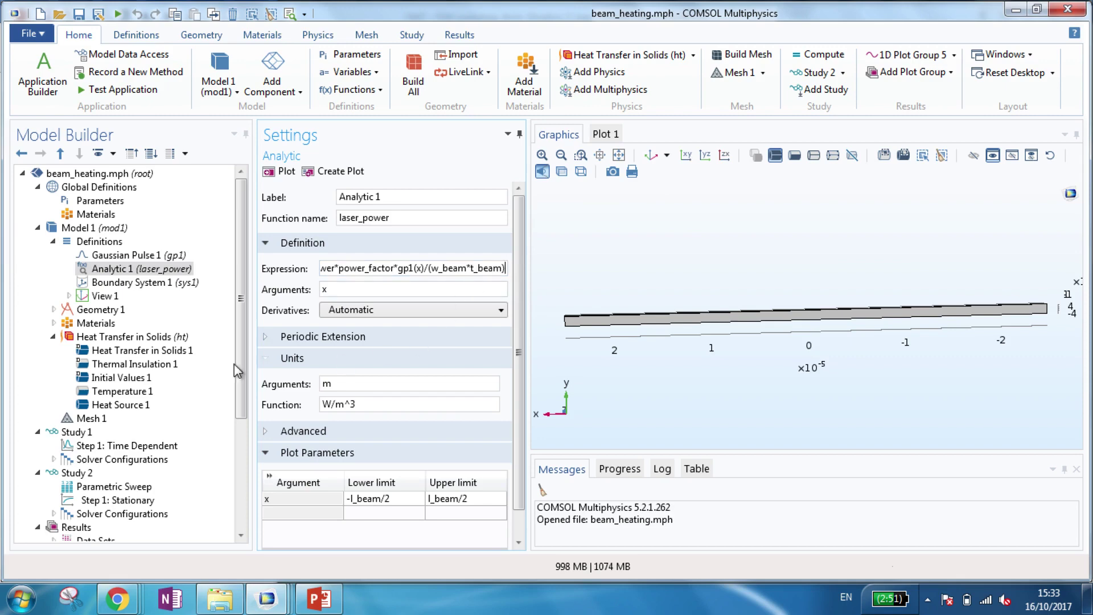
{"action": "left_click", "coordinate": [144, 408]}
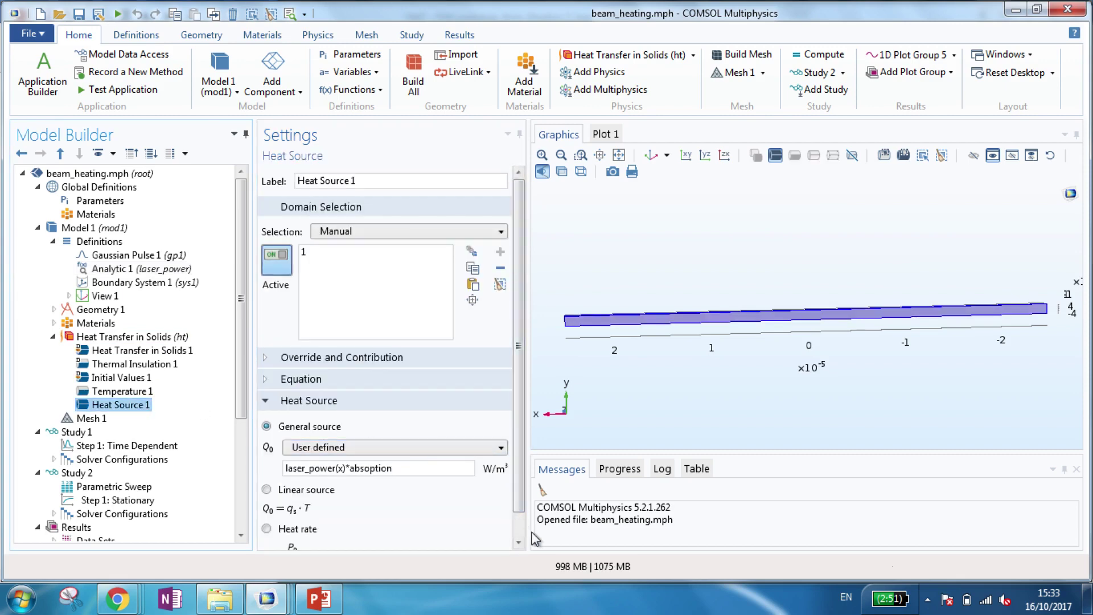
{"action": "scroll", "coordinate": [519, 534], "scroll_direction": "down", "scroll_amount": 1}
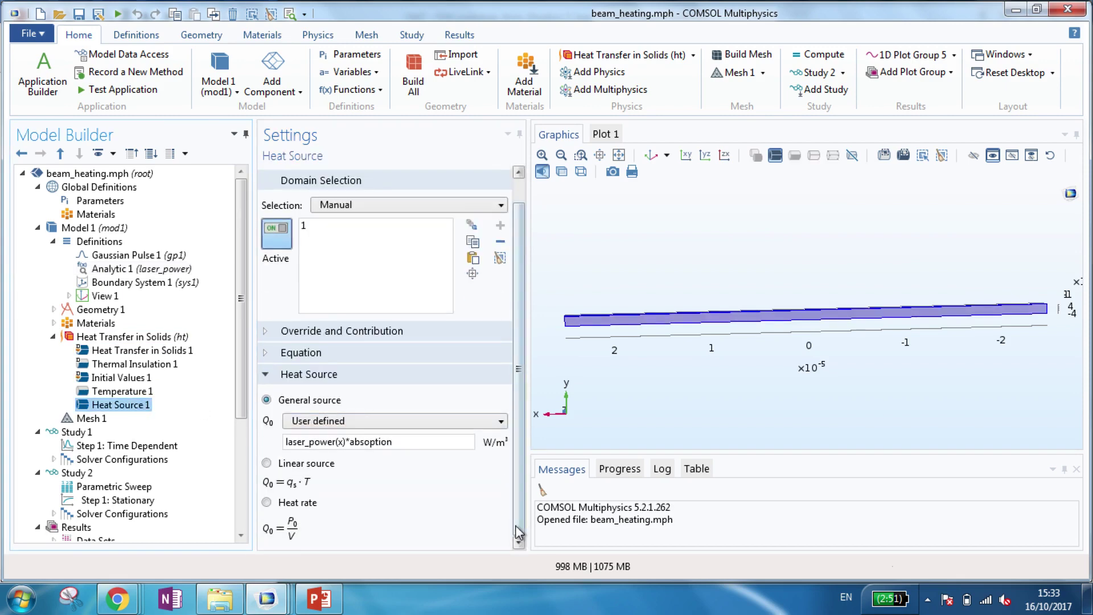
Examine the conditions available for the Heat Transfer in Solids physics and review its ambient settings
{"action": "left_click", "coordinate": [104, 339]}
{"action": "right_click", "coordinate": [104, 339]}
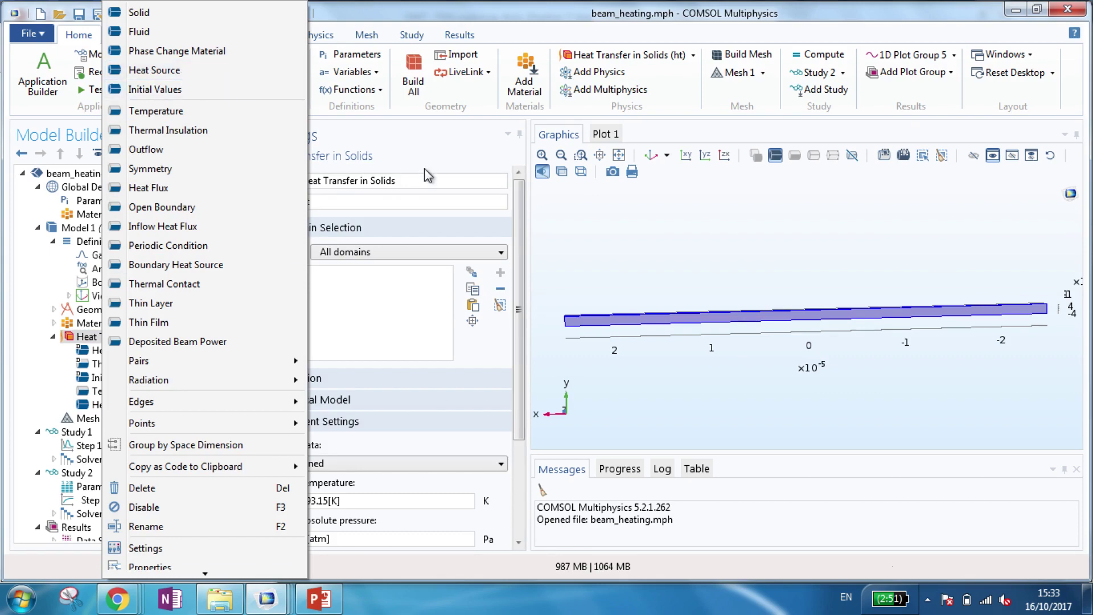
{"action": "left_click", "coordinate": [498, 237]}
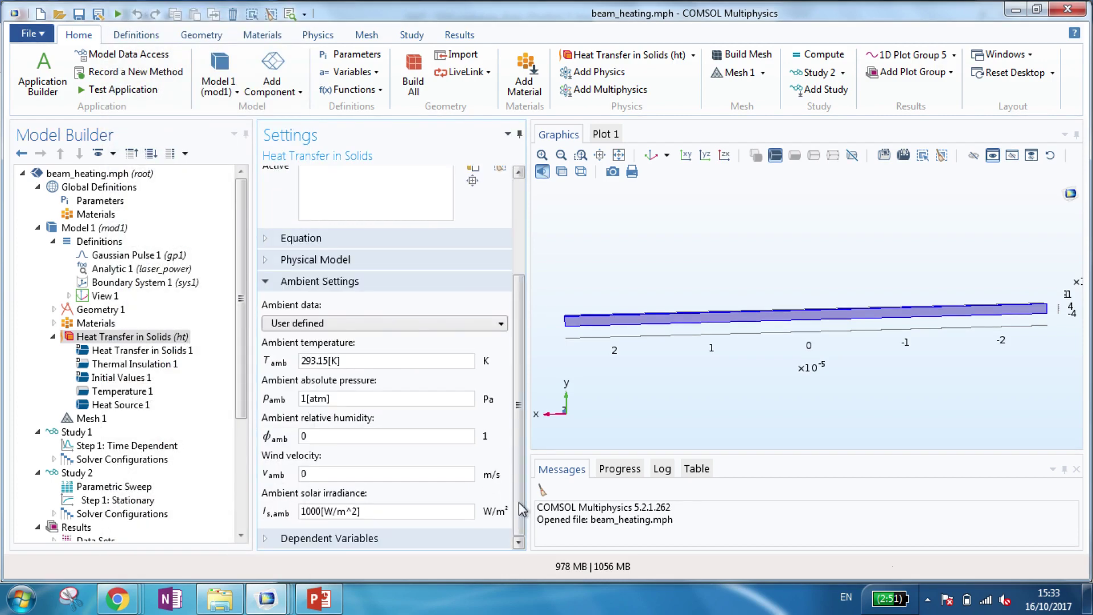
{"action": "left_click", "coordinate": [519, 502]}
Expand the equation of Heat Source 1 and review it together with the general source expression
{"action": "left_click", "coordinate": [122, 405]}
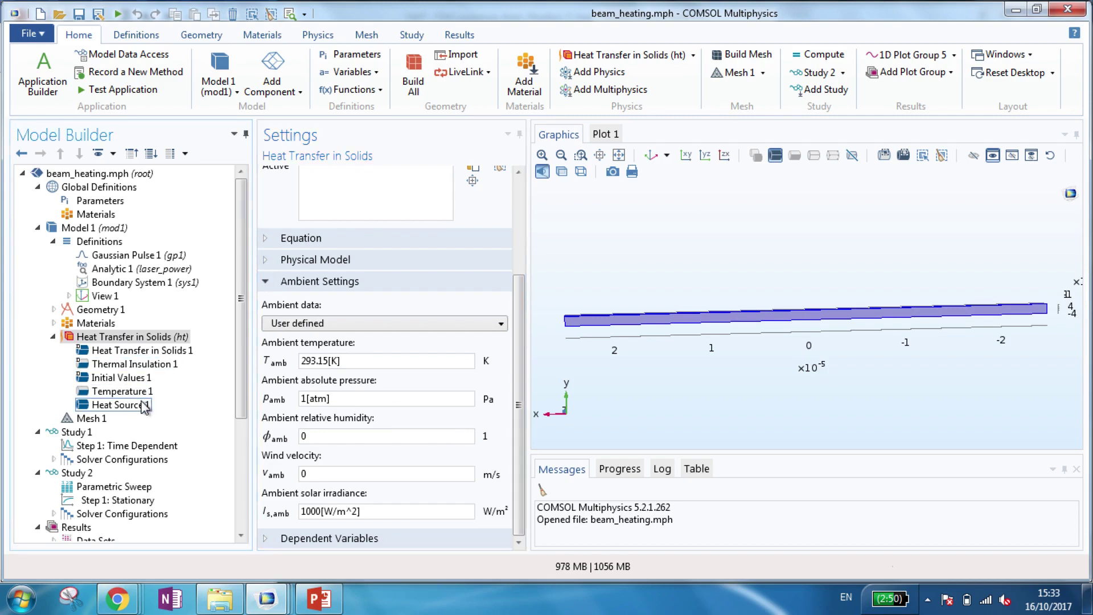
{"action": "scroll", "coordinate": [496, 487], "scroll_direction": "down", "scroll_amount": 1}
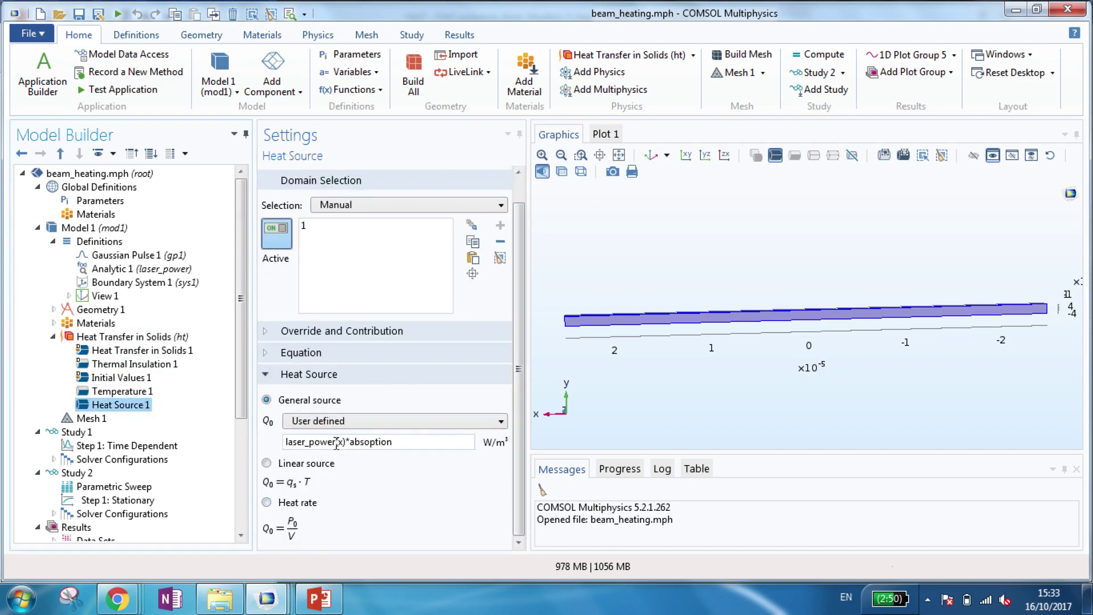
{"action": "left_click", "coordinate": [268, 353]}
{"action": "left_click", "coordinate": [519, 530]}
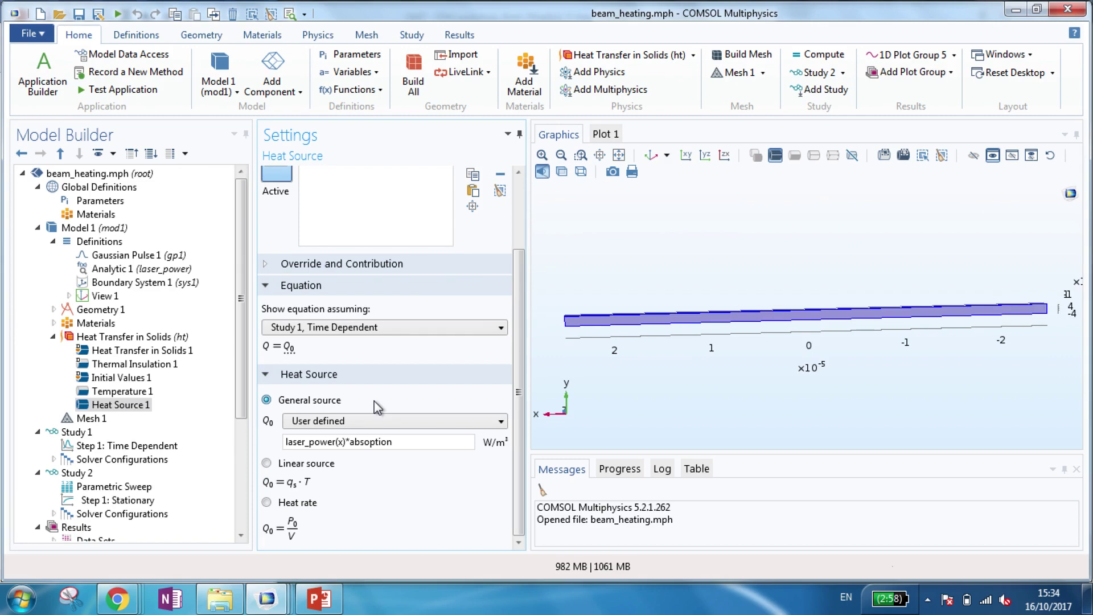
View the beam's mesh in Mesh 1 and review the Parametric Sweep and Stationary step of Study 2
{"action": "left_click", "coordinate": [54, 337]}
{"action": "left_click", "coordinate": [91, 350]}
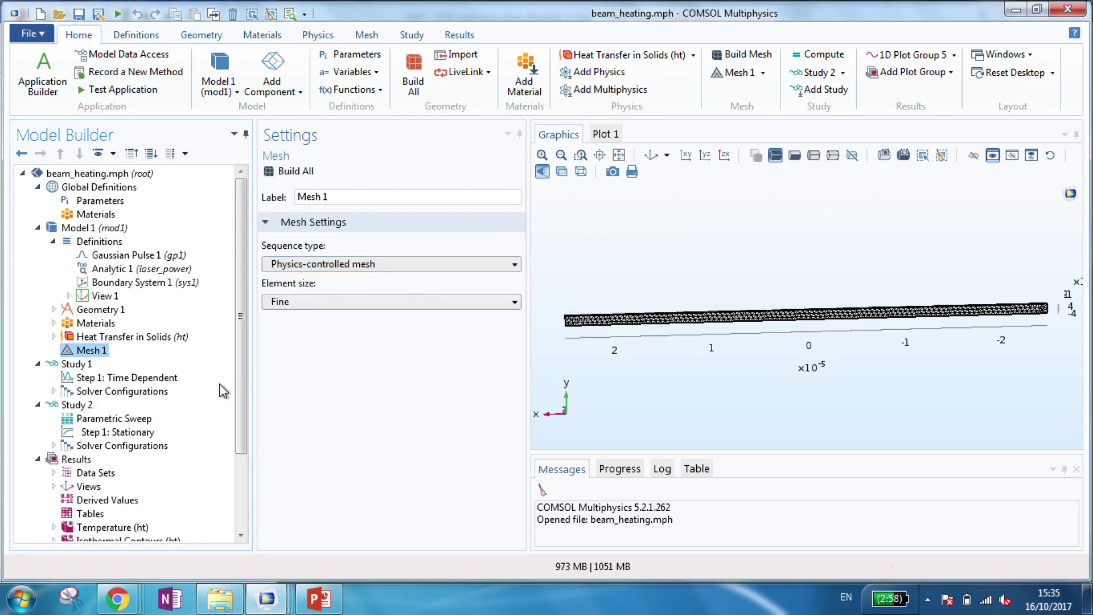
{"action": "left_click", "coordinate": [85, 419]}
{"action": "left_click", "coordinate": [79, 406]}
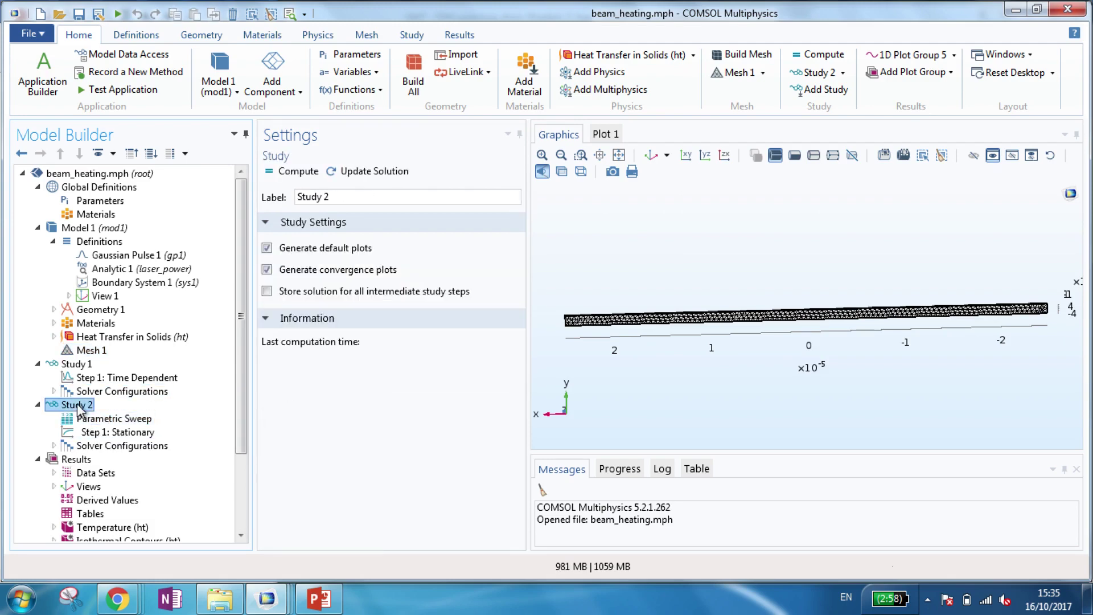
{"action": "left_click", "coordinate": [116, 420]}
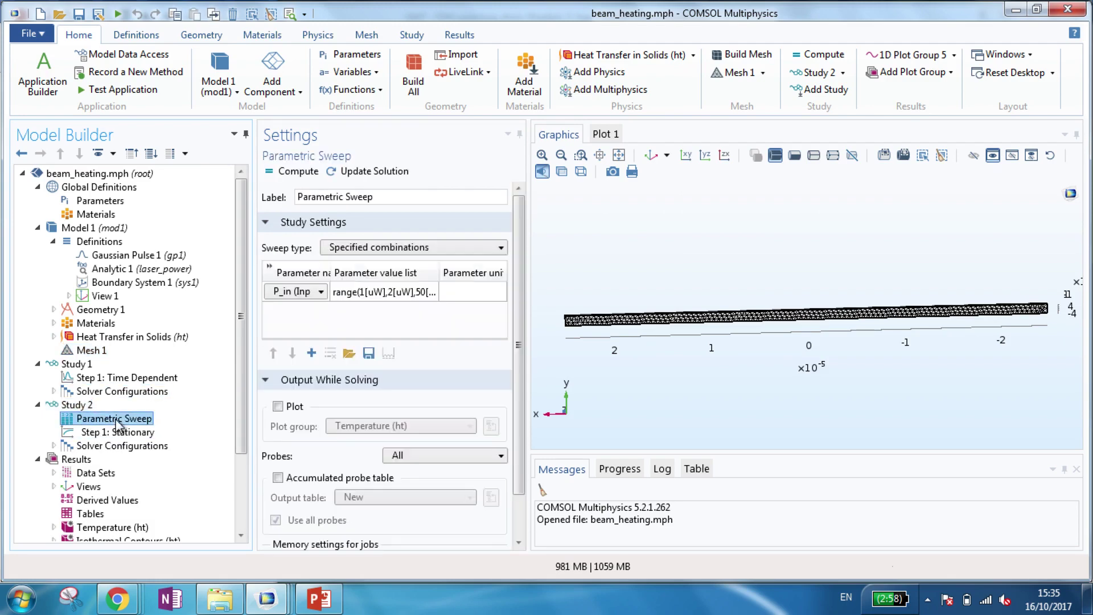
{"action": "left_click", "coordinate": [126, 433]}
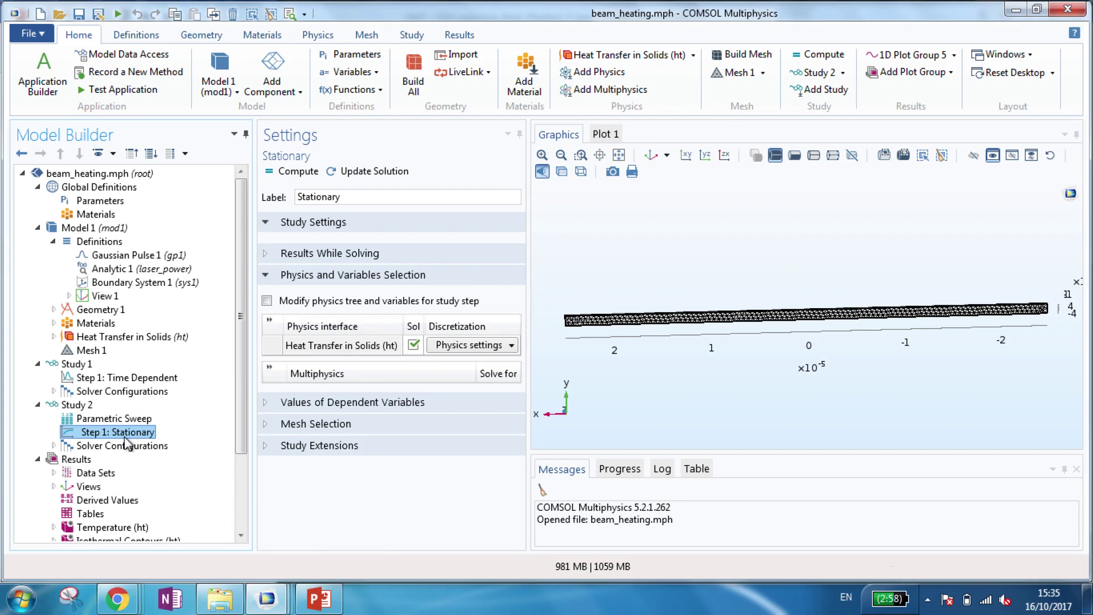
{"action": "left_click", "coordinate": [114, 420]}
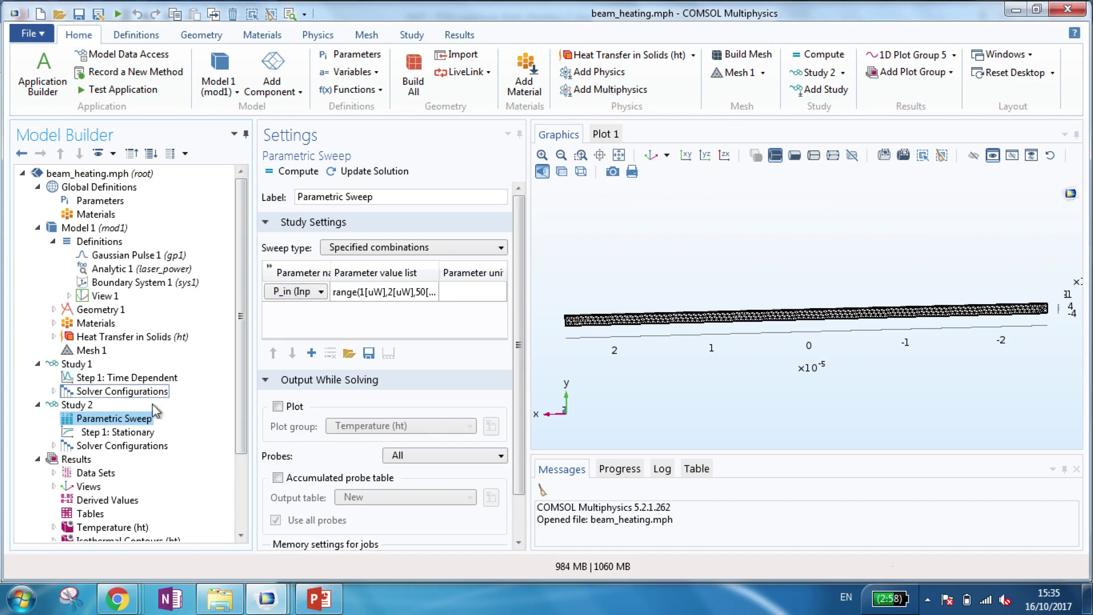
Display the Temperature (ht) surface plot of the beam from the parametric sweep results
{"action": "left_click", "coordinate": [242, 527]}
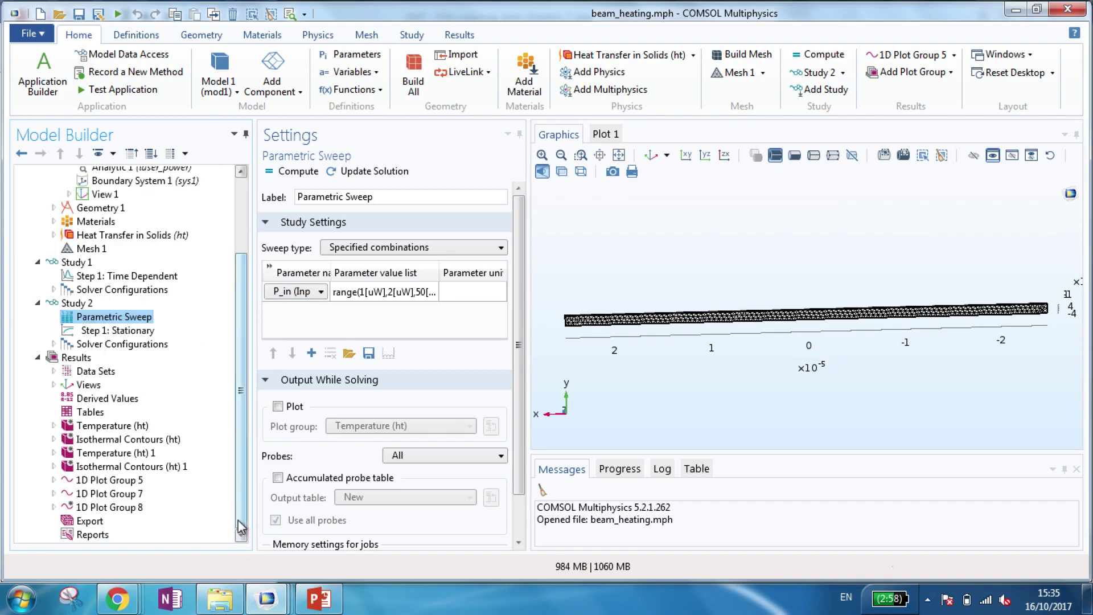
{"action": "left_click", "coordinate": [74, 431]}
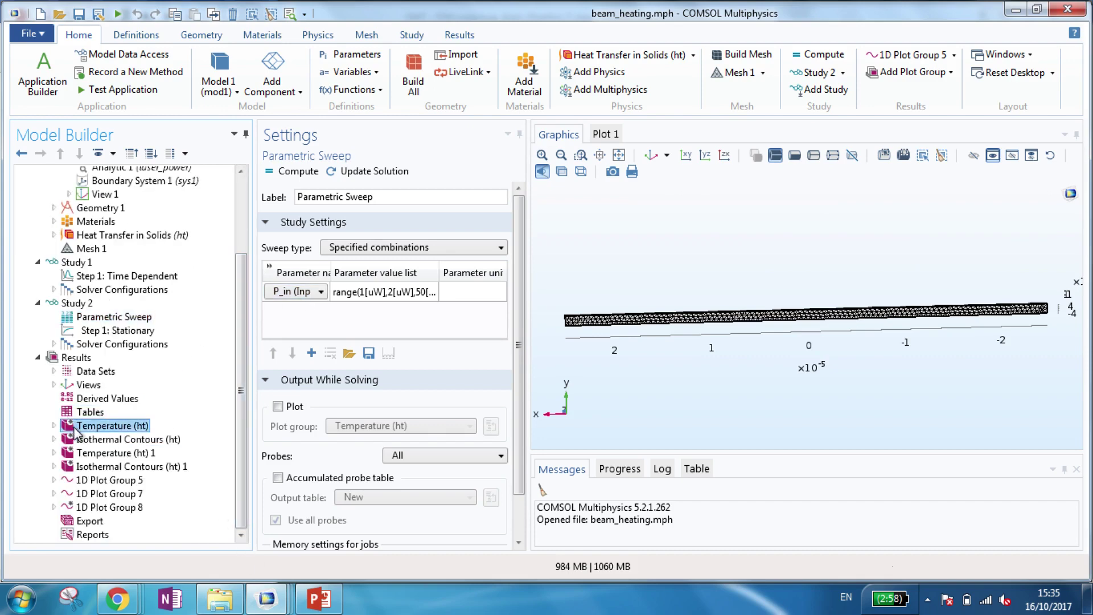
{"action": "left_click_drag", "start_coordinate": [753, 368], "coordinate": [803, 298]}
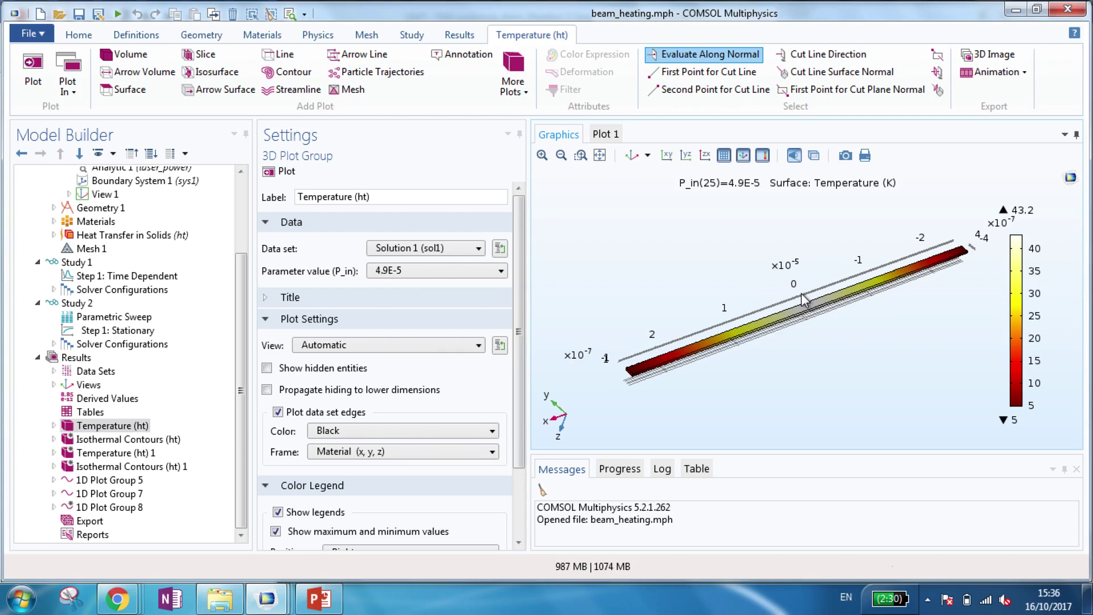
Plot the Cut Line 3D 1 data set along the beam and view the temperature line graph in 1D Plot Group 5
{"action": "left_click", "coordinate": [53, 372]}
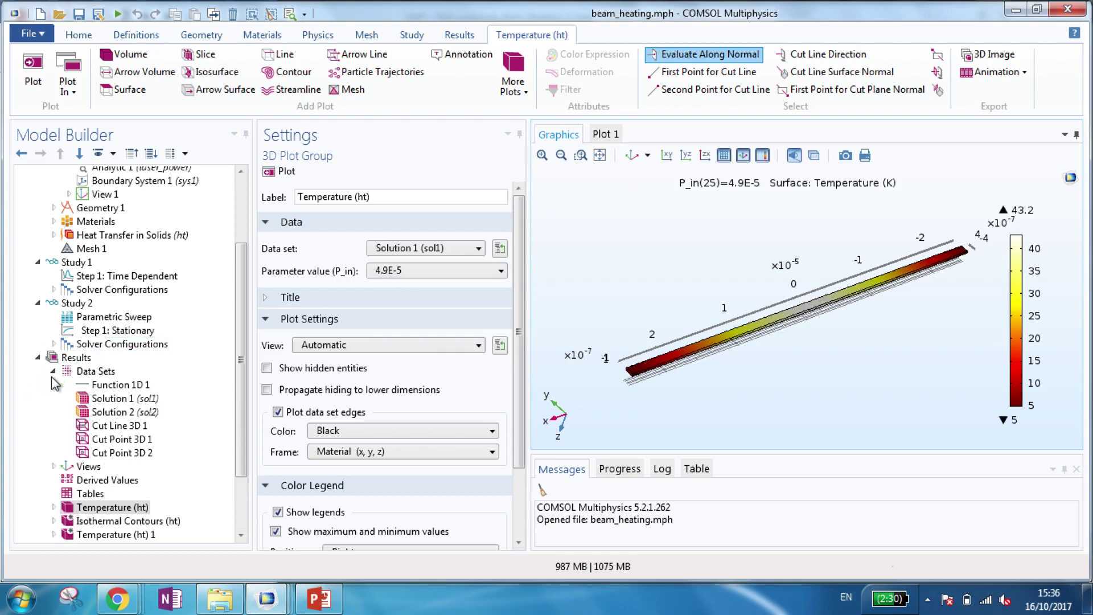
{"action": "left_click", "coordinate": [98, 427]}
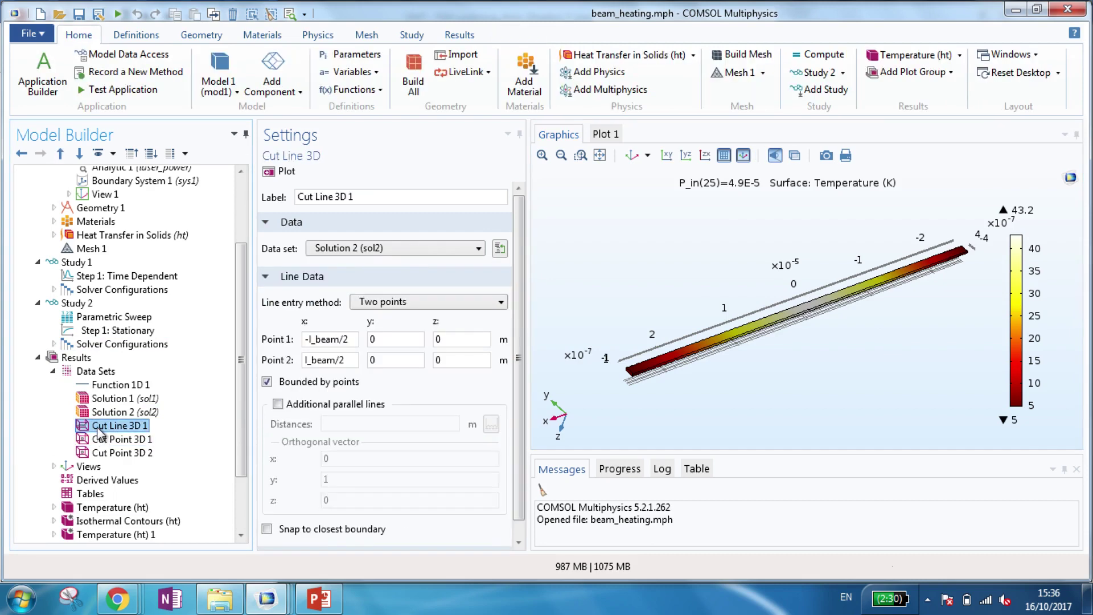
{"action": "left_click", "coordinate": [281, 172]}
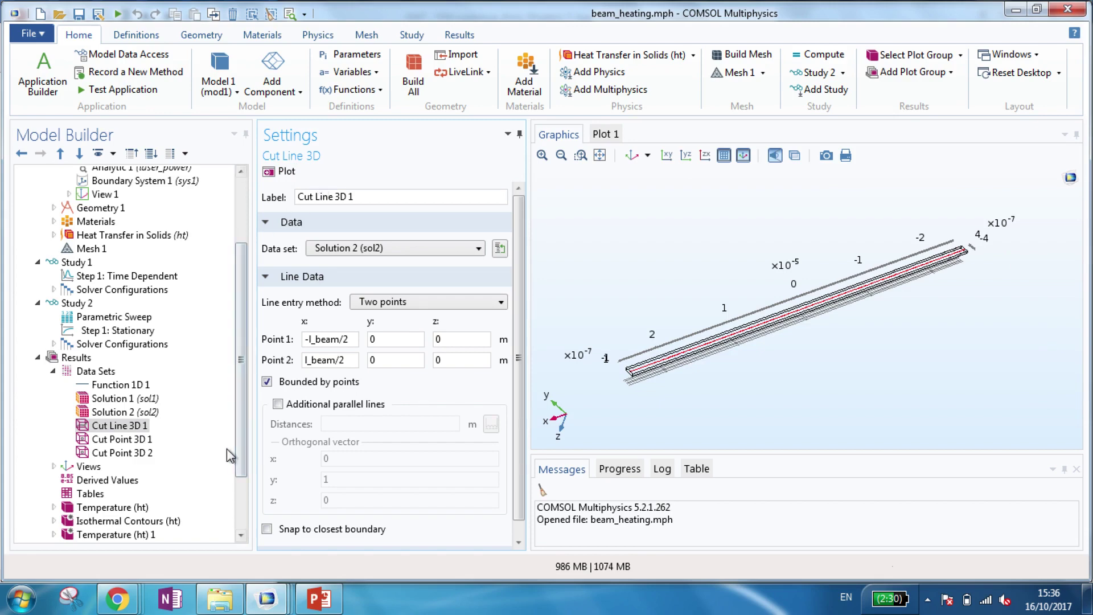
{"action": "scroll", "coordinate": [242, 533], "scroll_direction": "down", "scroll_amount": 2}
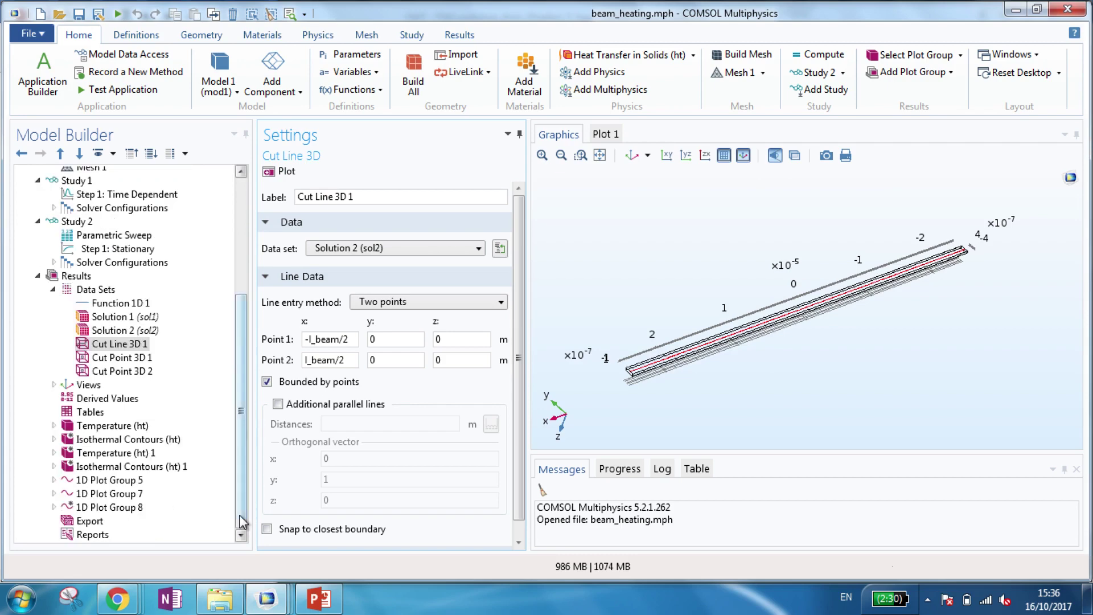
{"action": "left_click", "coordinate": [109, 480]}
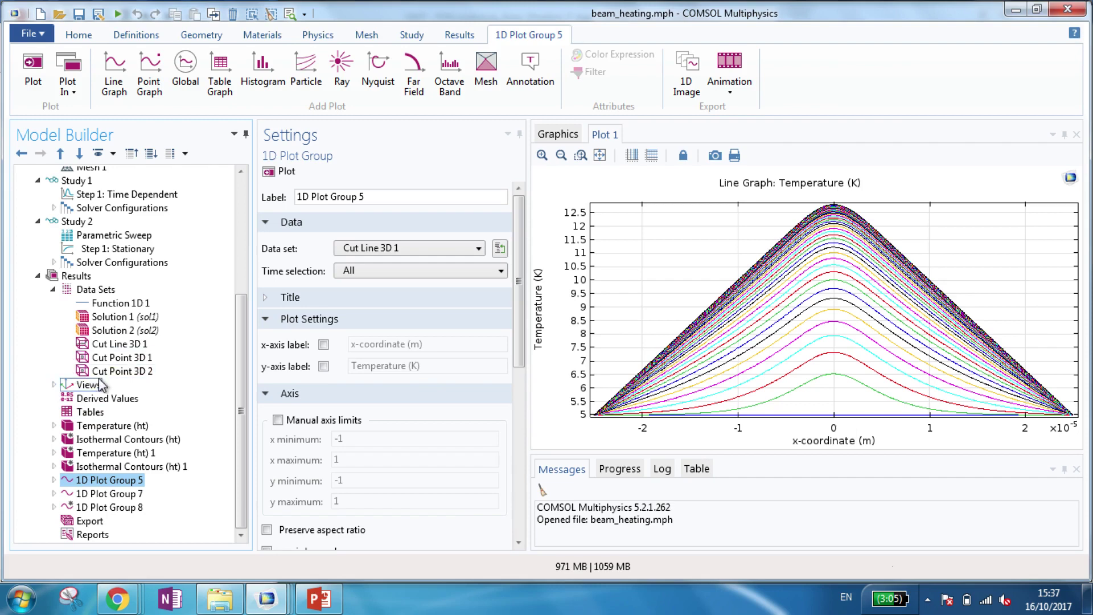
Plot the Cut Point 3D 1 data set on the beam and view the temperature-over-time graph in 1D Plot Group 8
{"action": "left_click", "coordinate": [116, 359]}
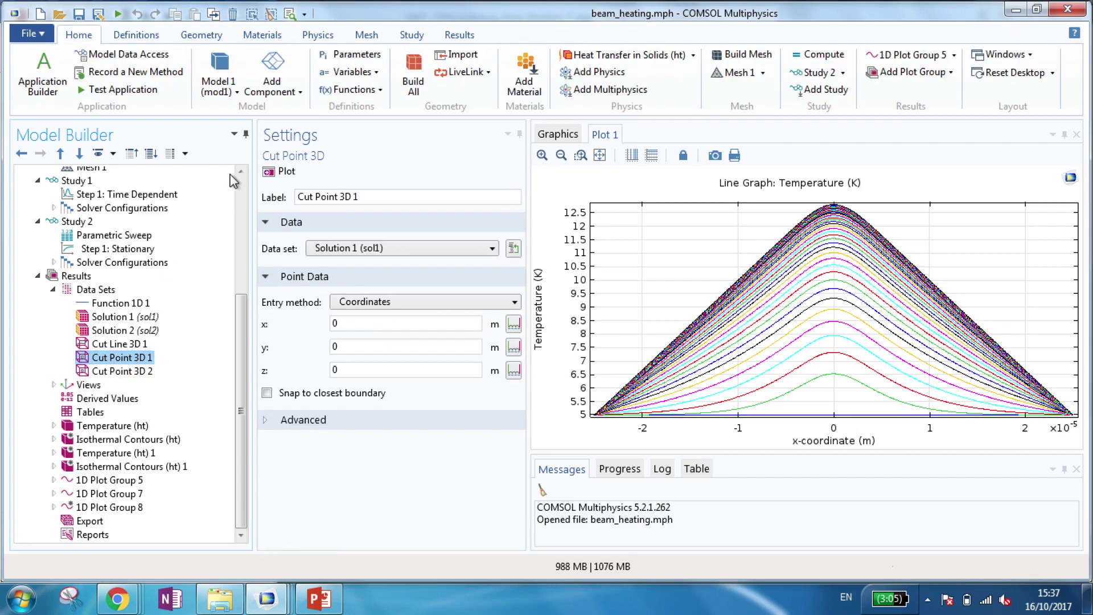
{"action": "left_click", "coordinate": [271, 170]}
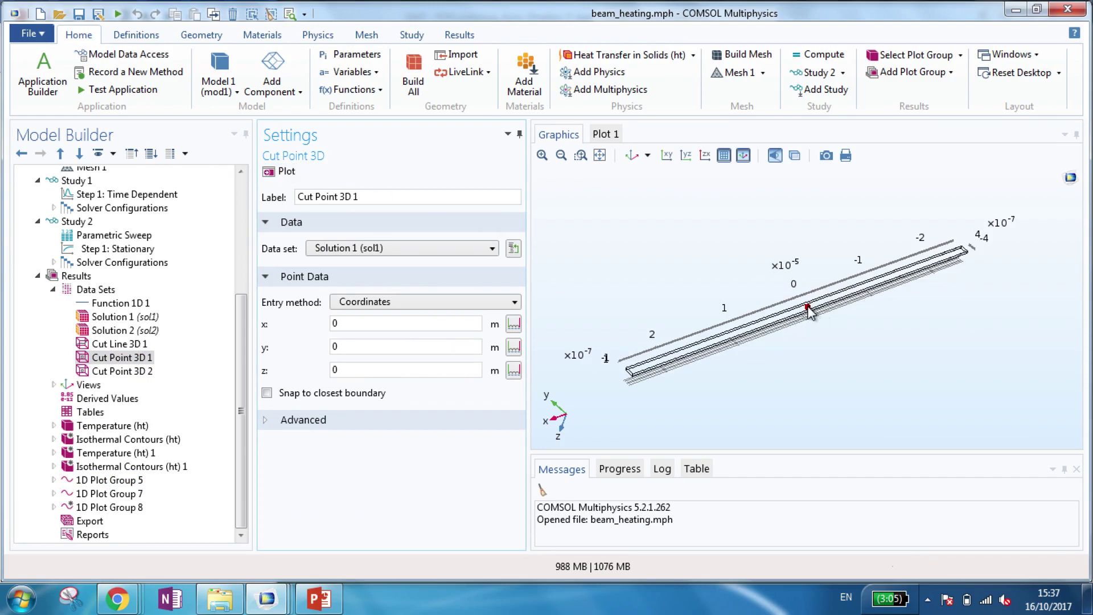
{"action": "left_click", "coordinate": [84, 508]}
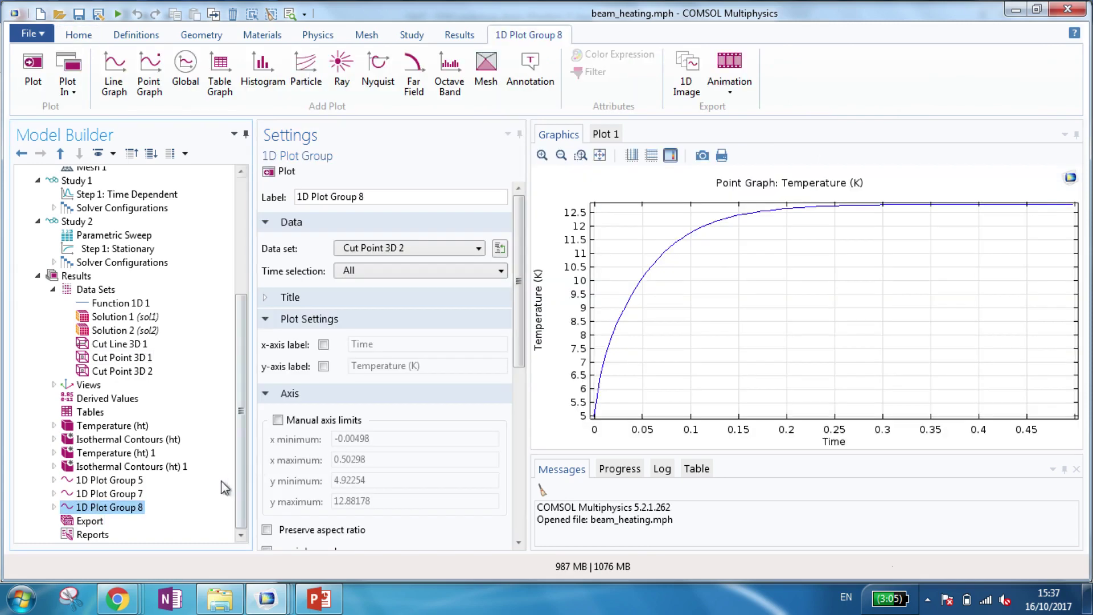
View temperature against P_in in 1D Plot Group 7 and compare it with the near-field heating slide in PowerPoint, returning to the beam_heating model
{"action": "left_click", "coordinate": [107, 495]}
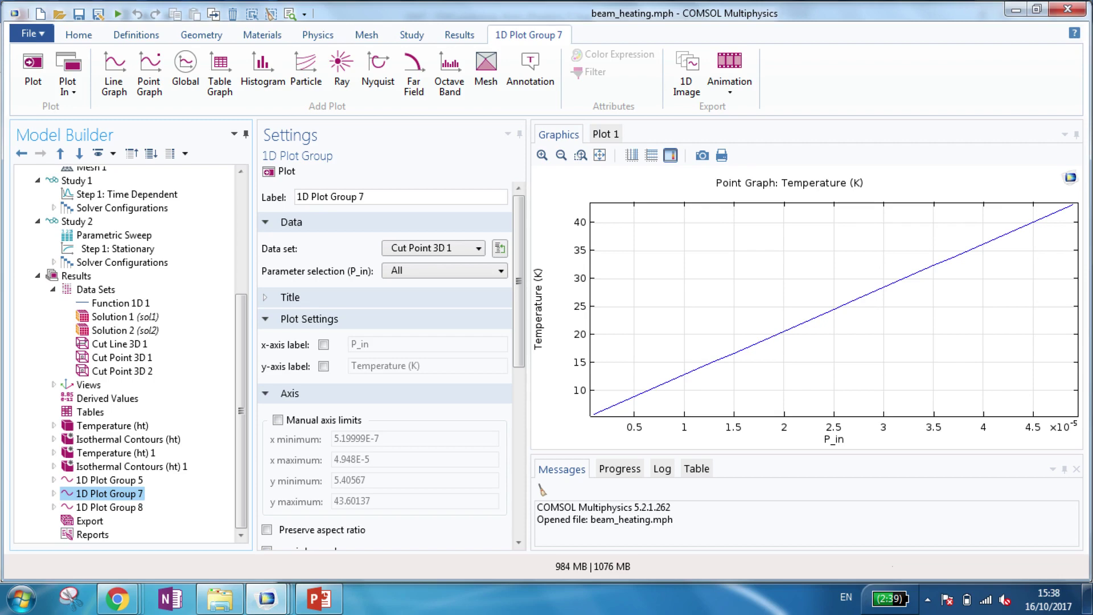
{"action": "left_click", "coordinate": [320, 599]}
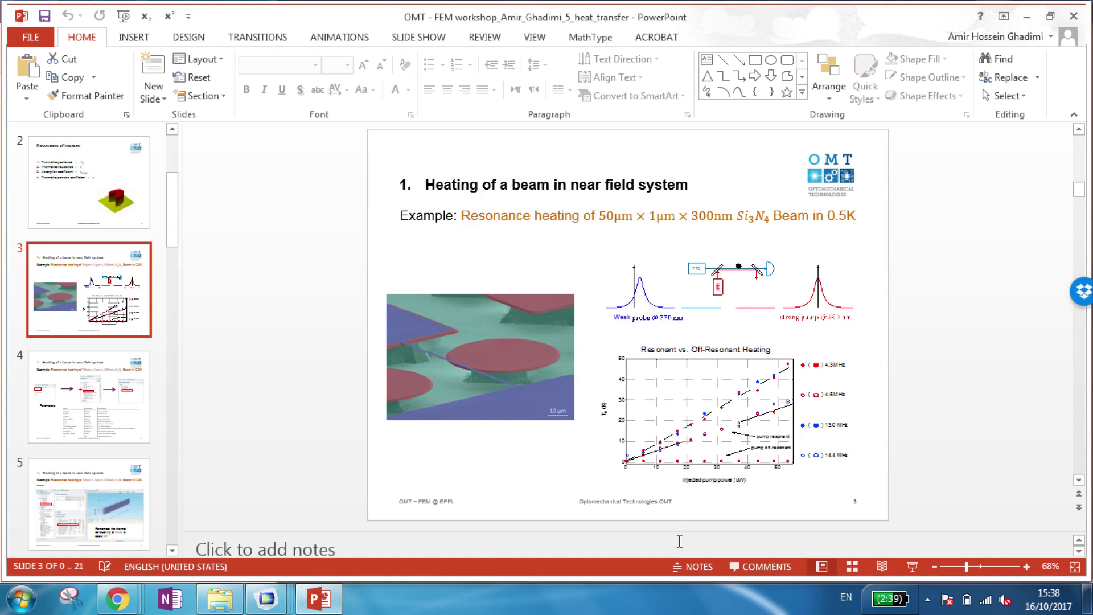
{"action": "key", "text": "alt+Tab"}
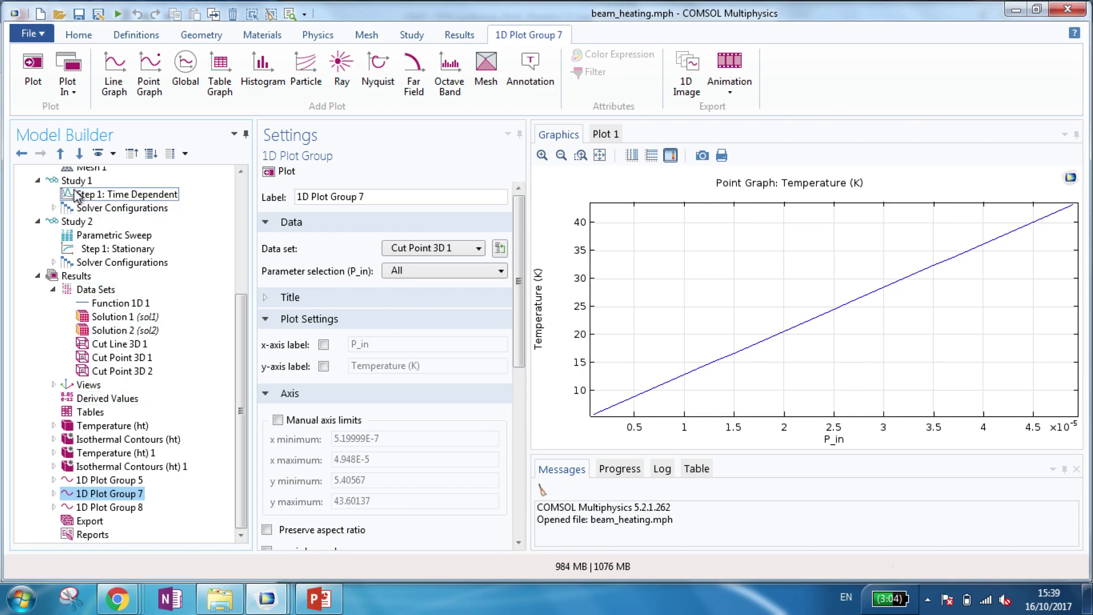
Review the time unit and time range of the Time Dependent step in Study 1
{"action": "left_click", "coordinate": [76, 181]}
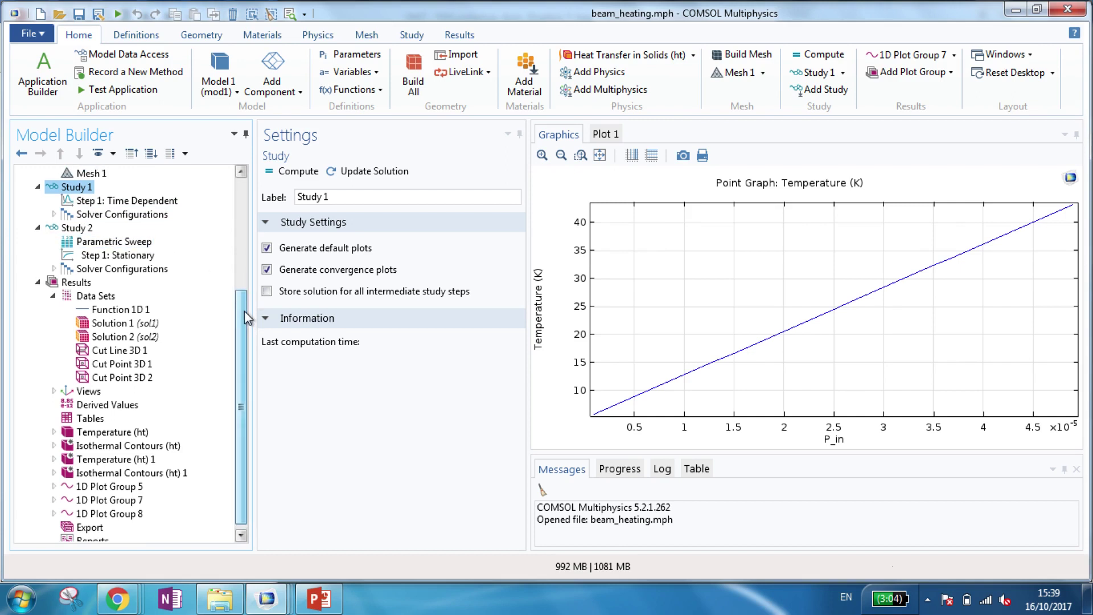
{"action": "scroll", "coordinate": [242, 322], "scroll_direction": "up", "scroll_amount": 2}
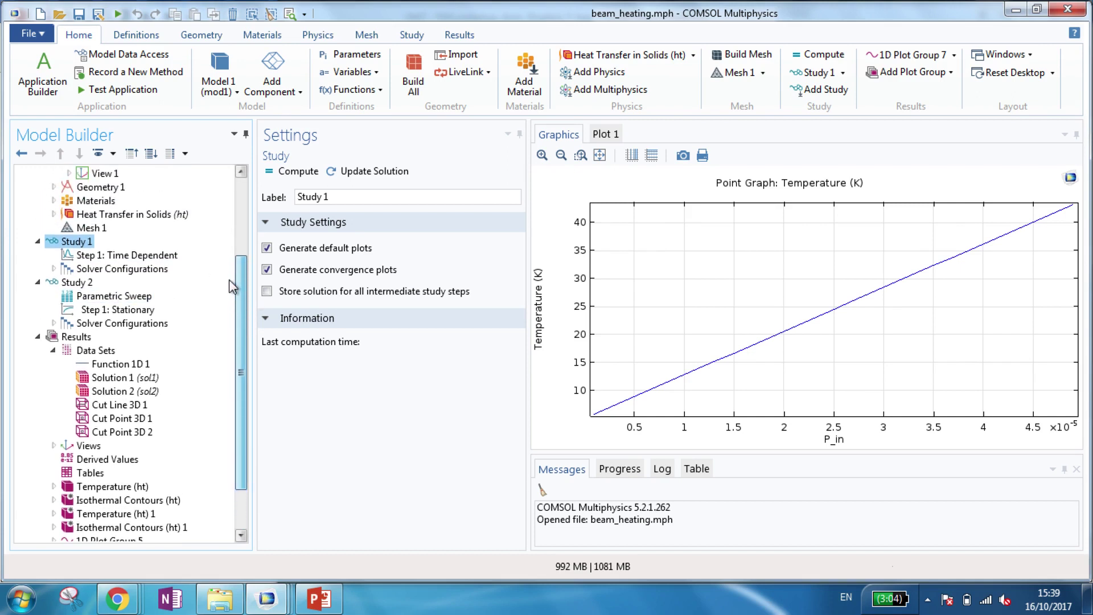
{"action": "left_click", "coordinate": [162, 257]}
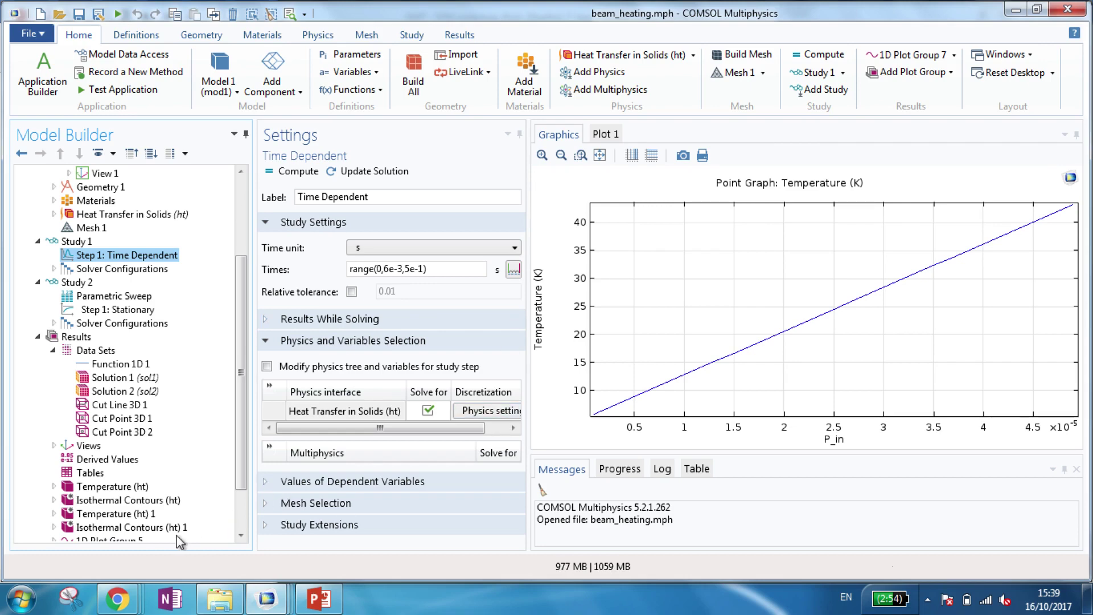
Set the time of the Temperature (ht) 1 plot group to 0.222 and replot the beam's surface temperature
{"action": "left_click", "coordinate": [125, 513]}
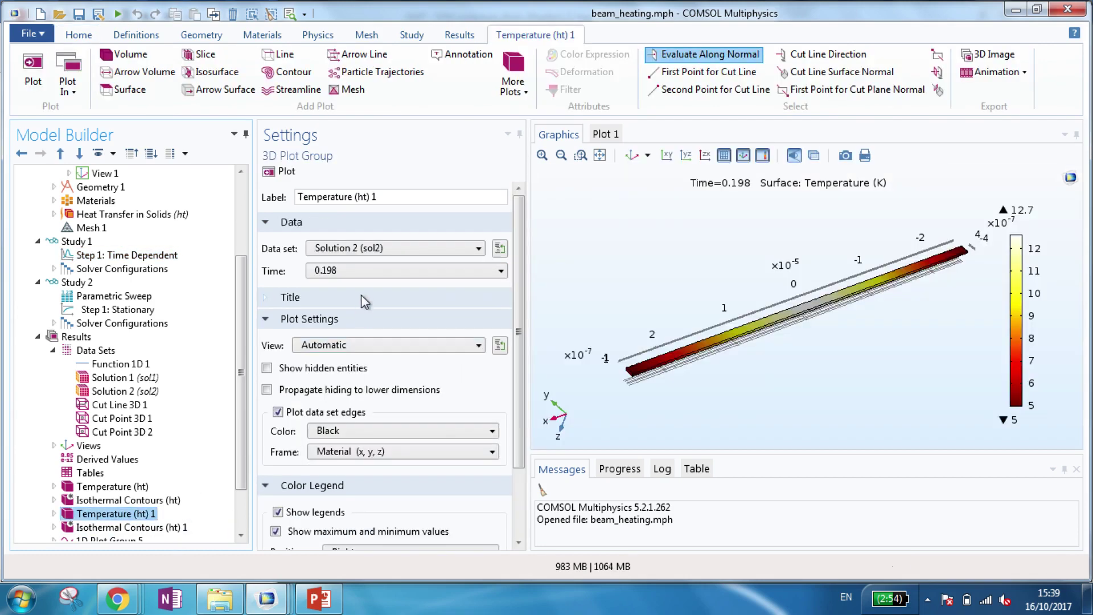
{"action": "left_click", "coordinate": [364, 271]}
{"action": "left_click", "coordinate": [364, 334]}
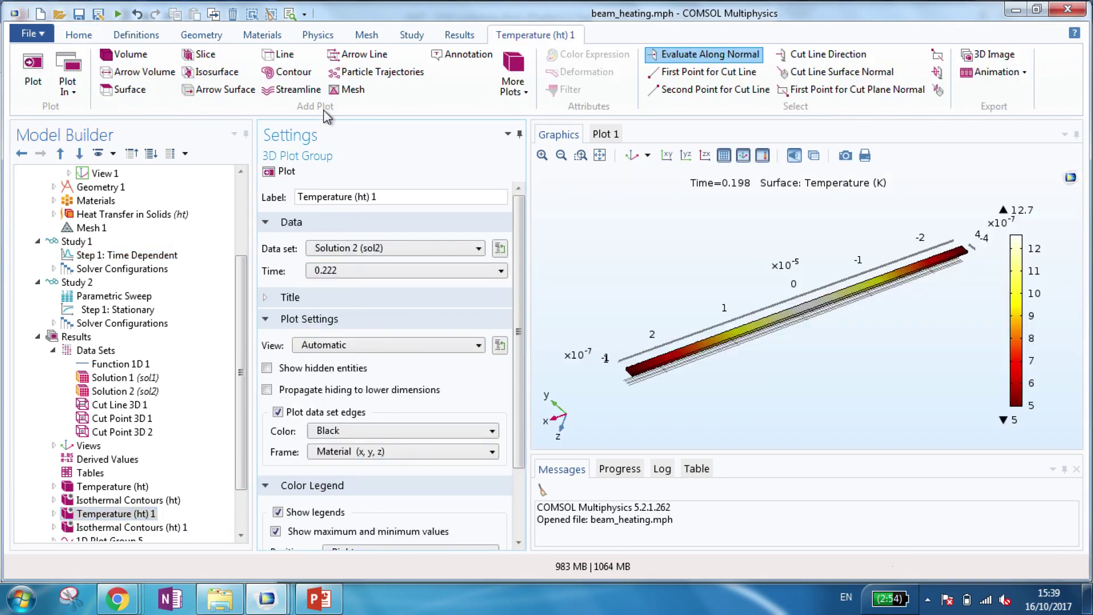
{"action": "left_click", "coordinate": [288, 172]}
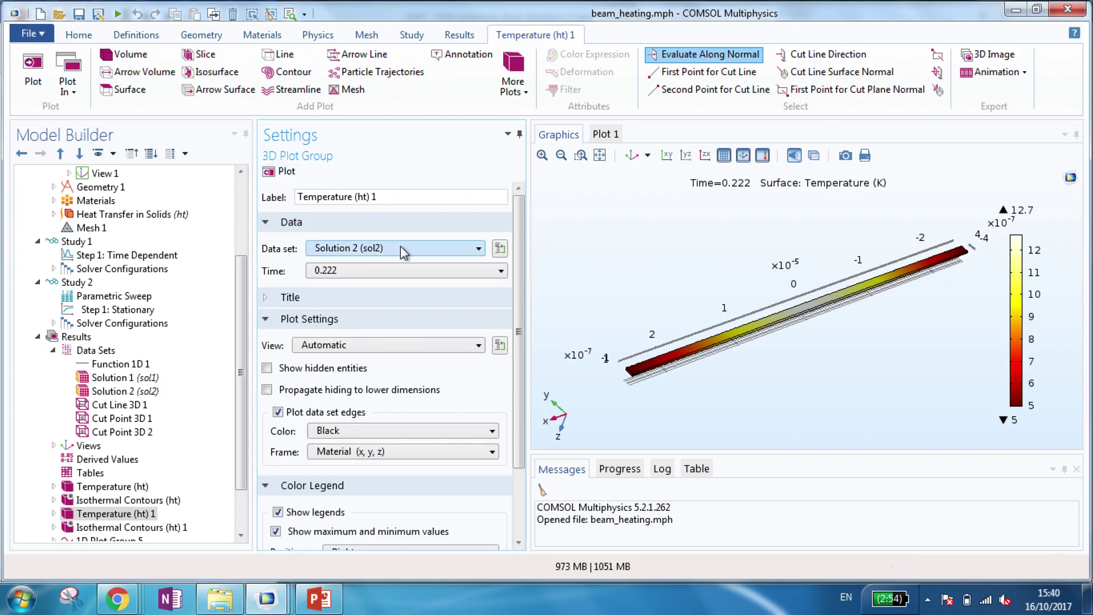
Replot the beam's surface temperature in the Temperature (ht) 1 plot group at time 0, and again with the time set to 0.012
{"action": "left_click", "coordinate": [418, 271]}
{"action": "scroll", "coordinate": [503, 302], "scroll_direction": "up", "scroll_amount": 10}
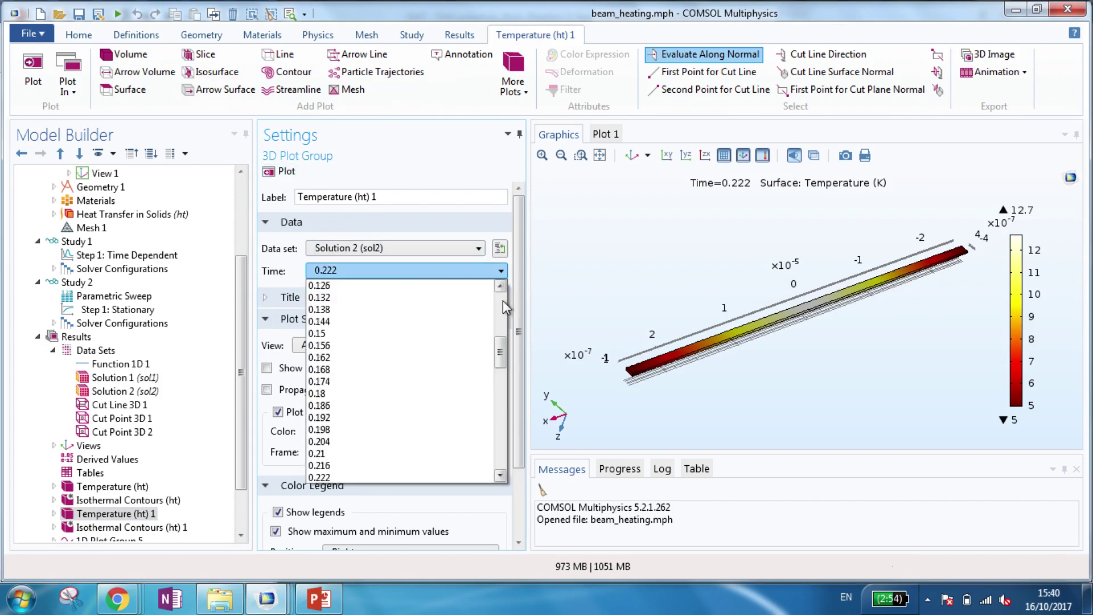
{"action": "left_click", "coordinate": [445, 316]}
{"action": "left_click", "coordinate": [411, 271]}
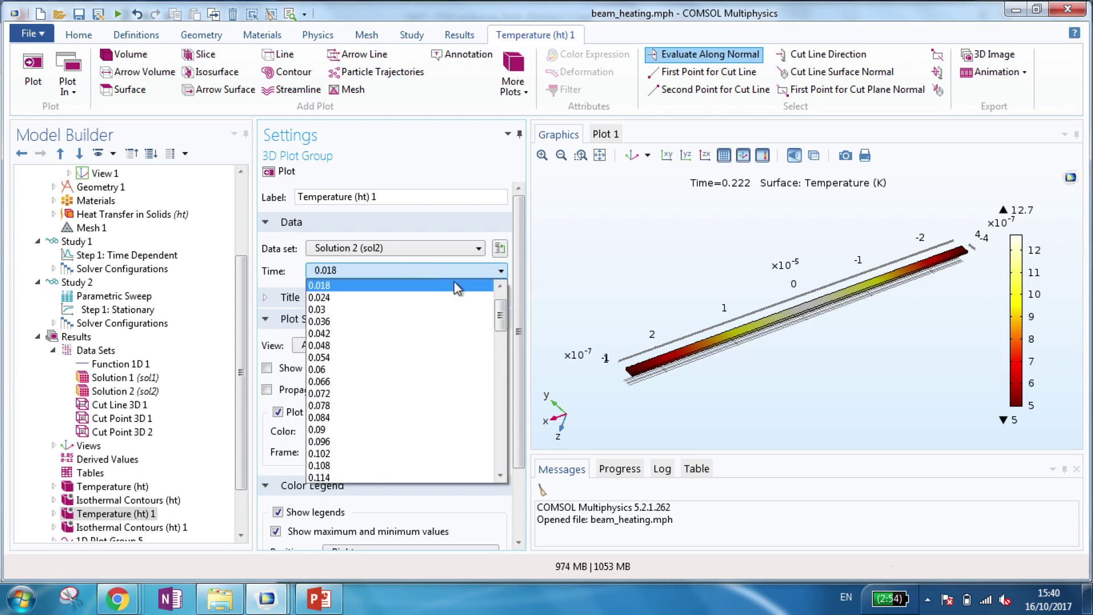
{"action": "scroll", "coordinate": [499, 299], "scroll_direction": "up", "scroll_amount": 1}
{"action": "left_click", "coordinate": [342, 285]}
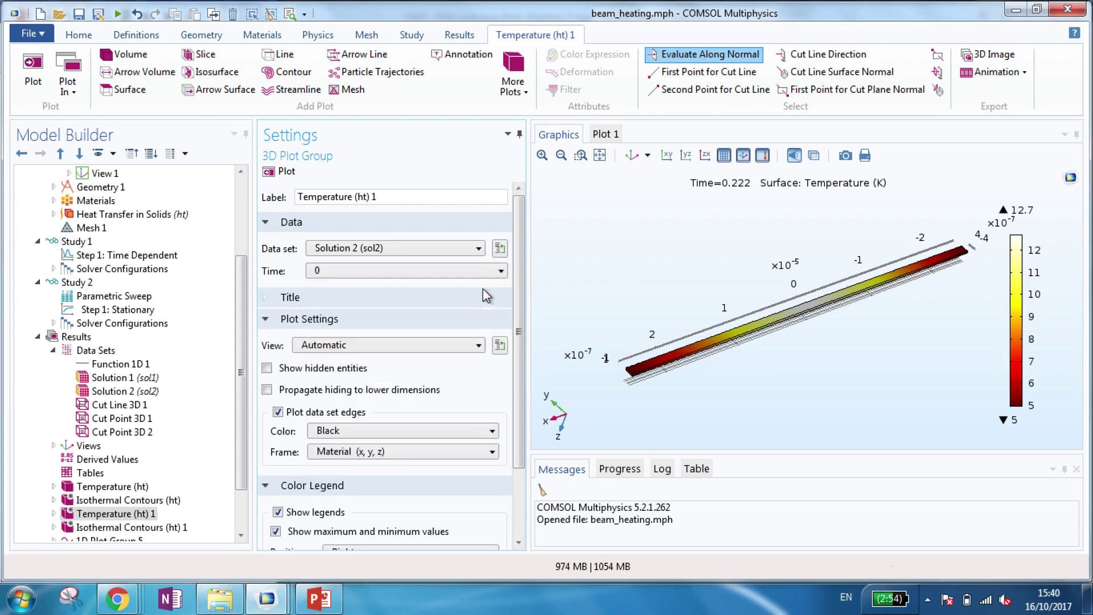
{"action": "left_click", "coordinate": [283, 172]}
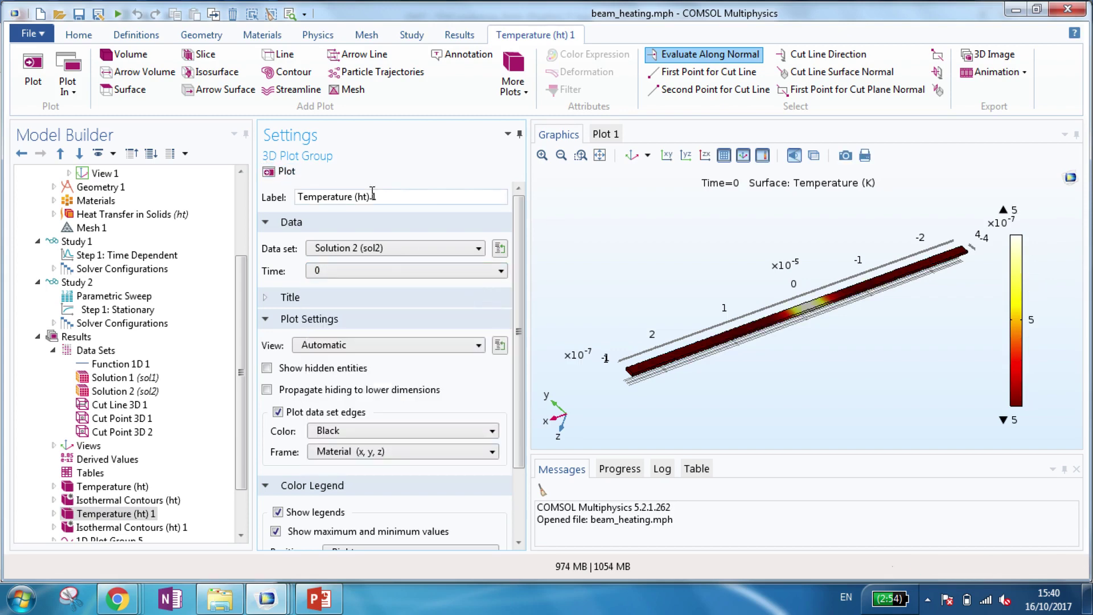
{"action": "left_click", "coordinate": [388, 273]}
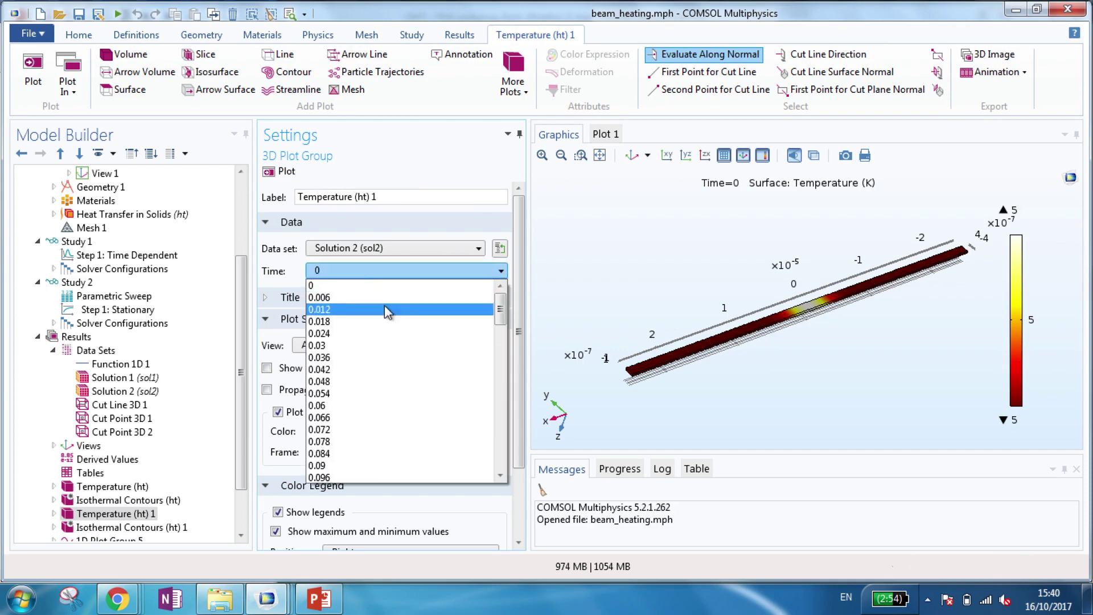
{"action": "left_click", "coordinate": [385, 308]}
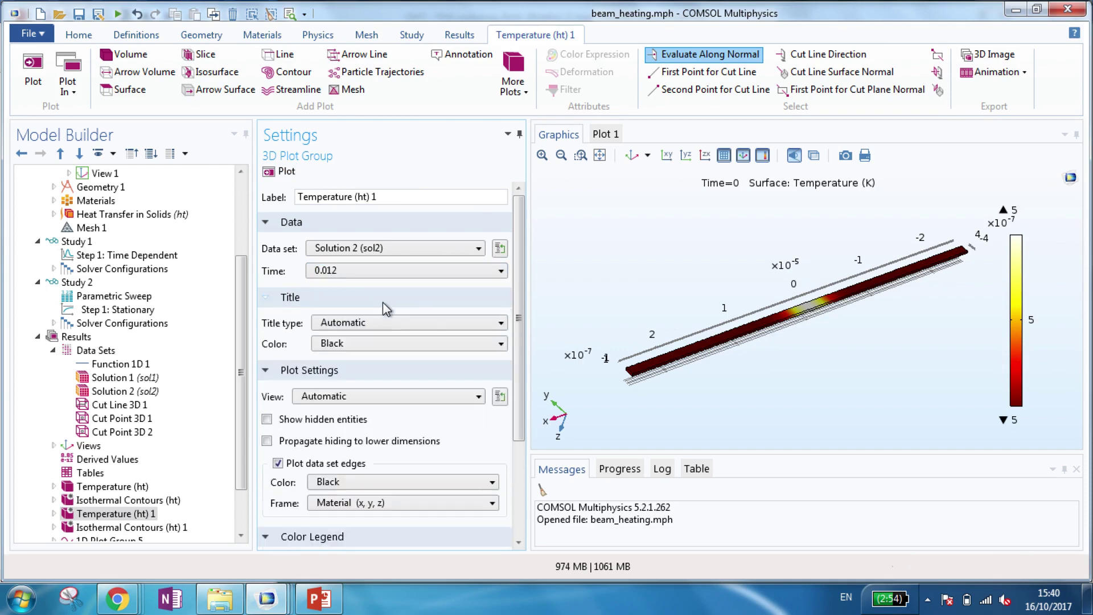
{"action": "left_click", "coordinate": [277, 169]}
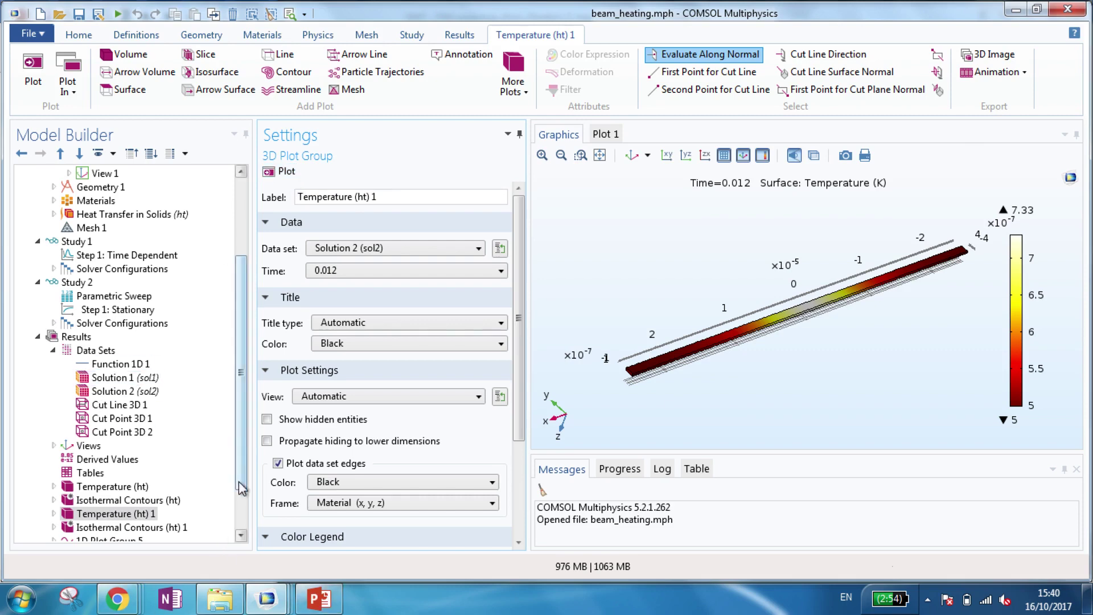
View the point temperature-over-time graph in 1D Plot Group 8
{"action": "left_click", "coordinate": [242, 520]}
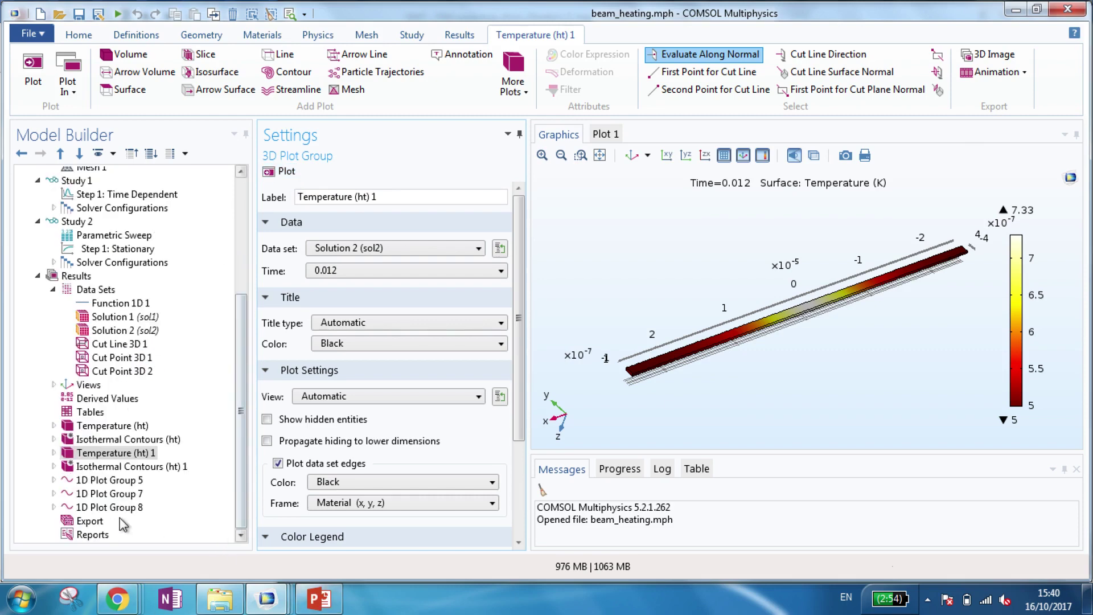
{"action": "left_click", "coordinate": [79, 521]}
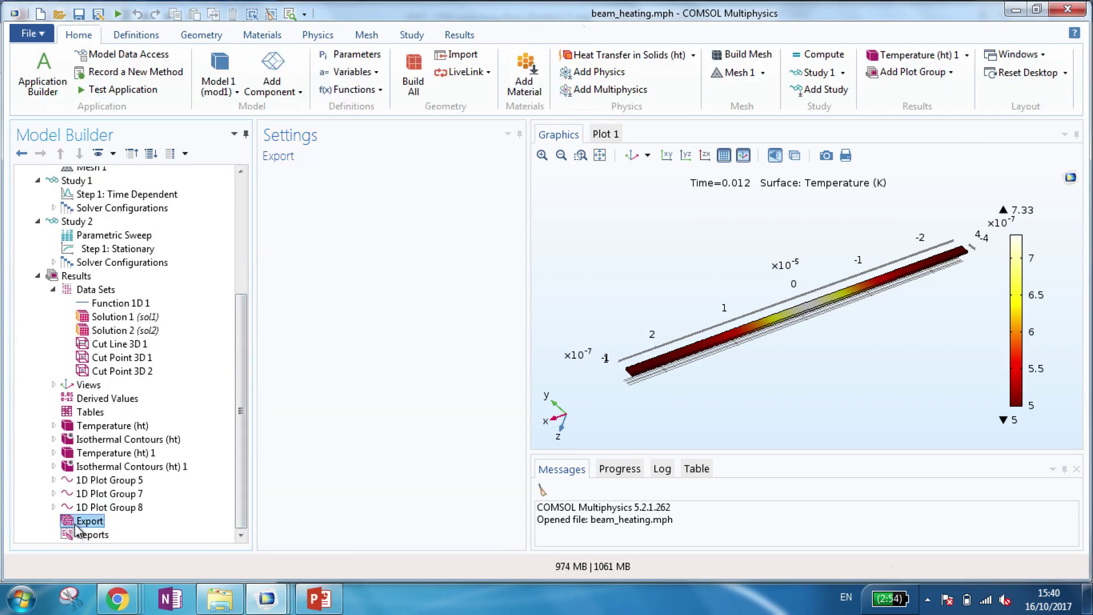
{"action": "left_click", "coordinate": [135, 508]}
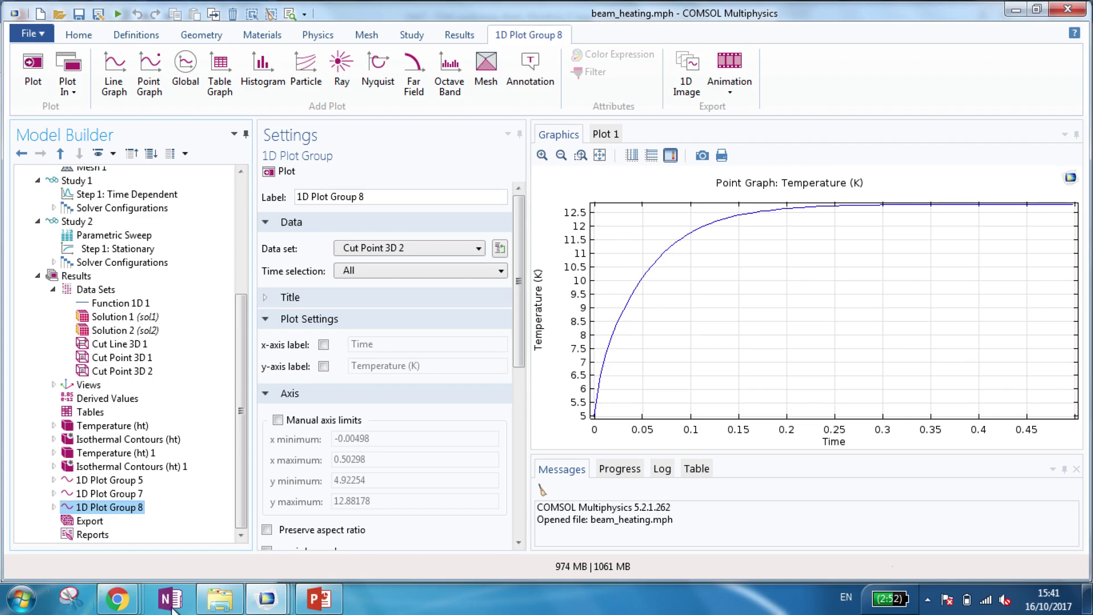
Switch to PowerPoint and view slides 11 and 12 on the time evolution of the central line and of a point in the center
{"action": "left_click", "coordinate": [318, 595]}
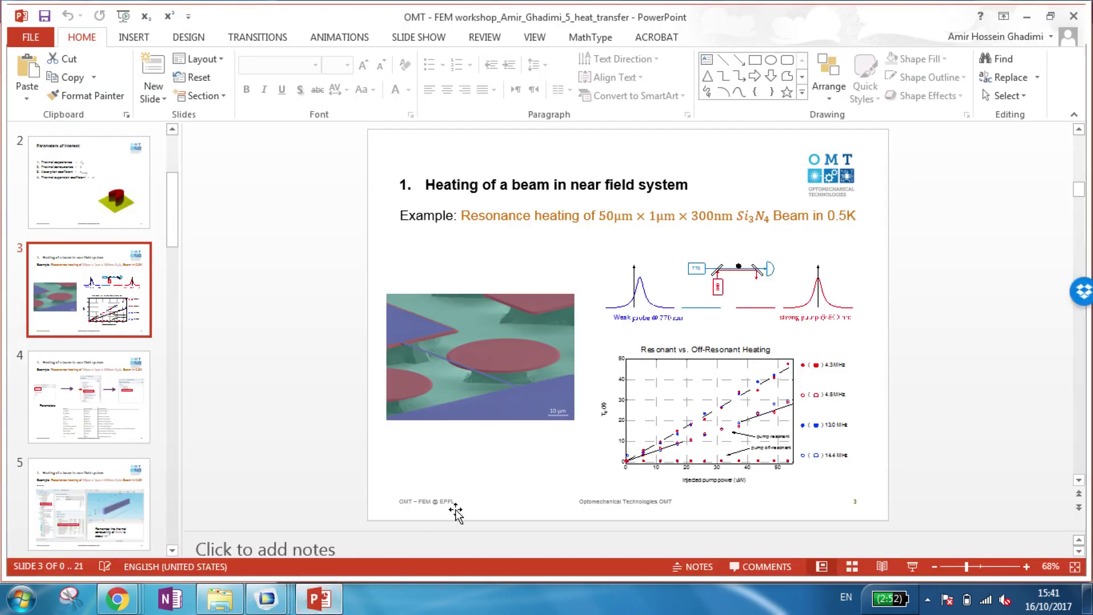
{"action": "scroll", "coordinate": [175, 511], "scroll_direction": "down", "scroll_amount": 5}
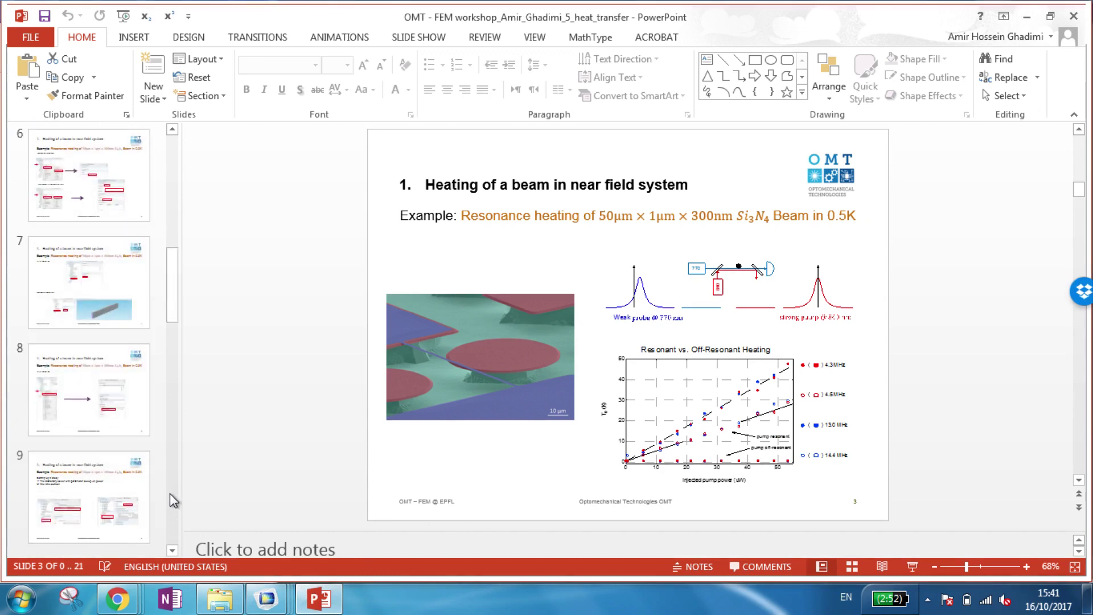
{"action": "scroll", "coordinate": [171, 500], "scroll_direction": "down", "scroll_amount": 4}
{"action": "left_click", "coordinate": [127, 302]}
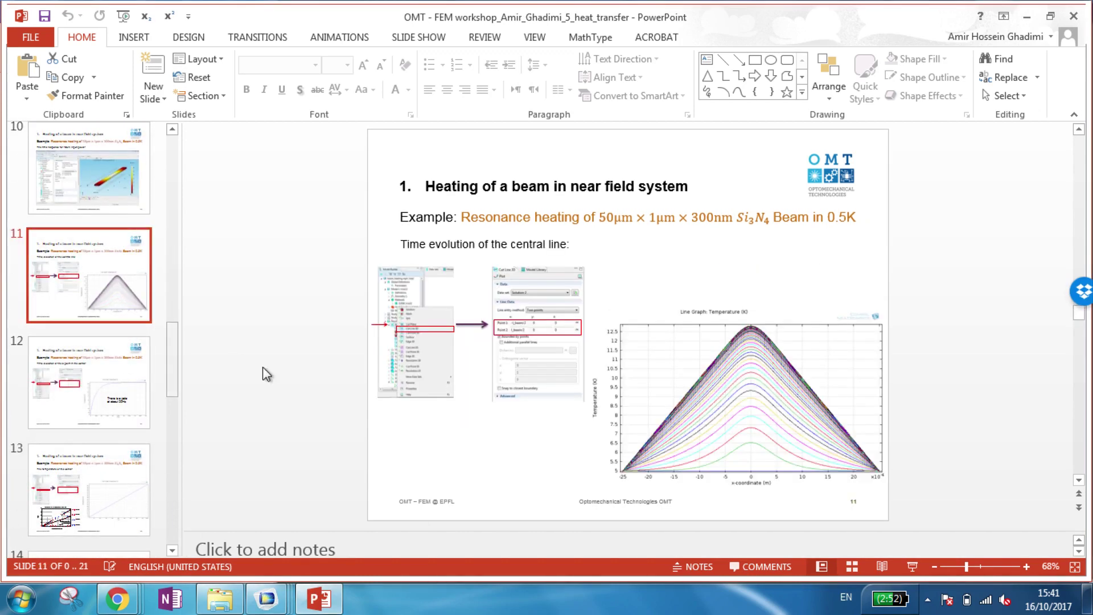
{"action": "left_click", "coordinate": [111, 411]}
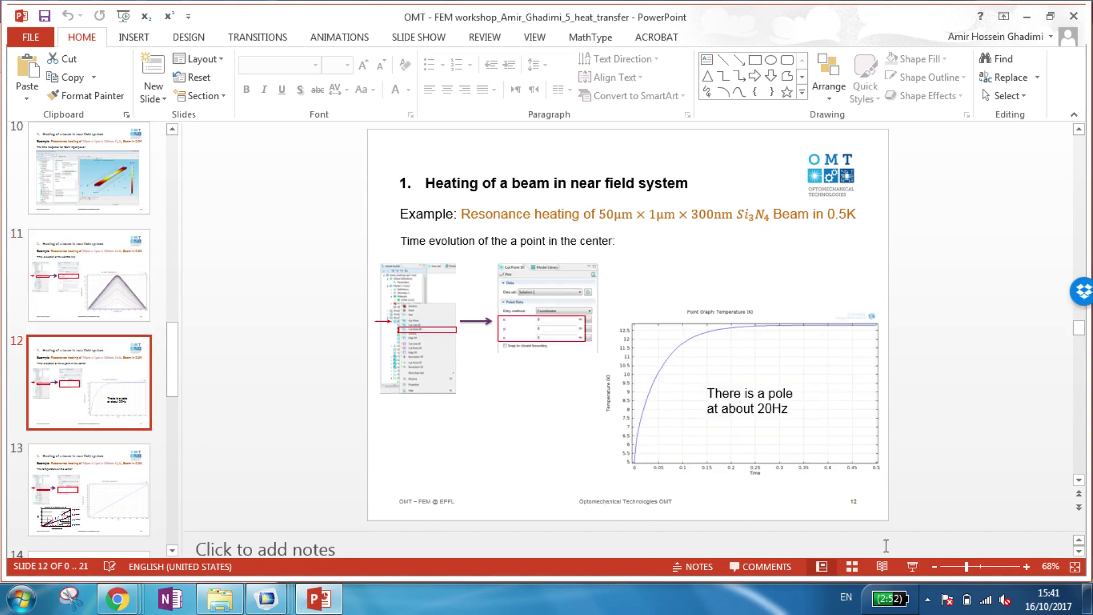
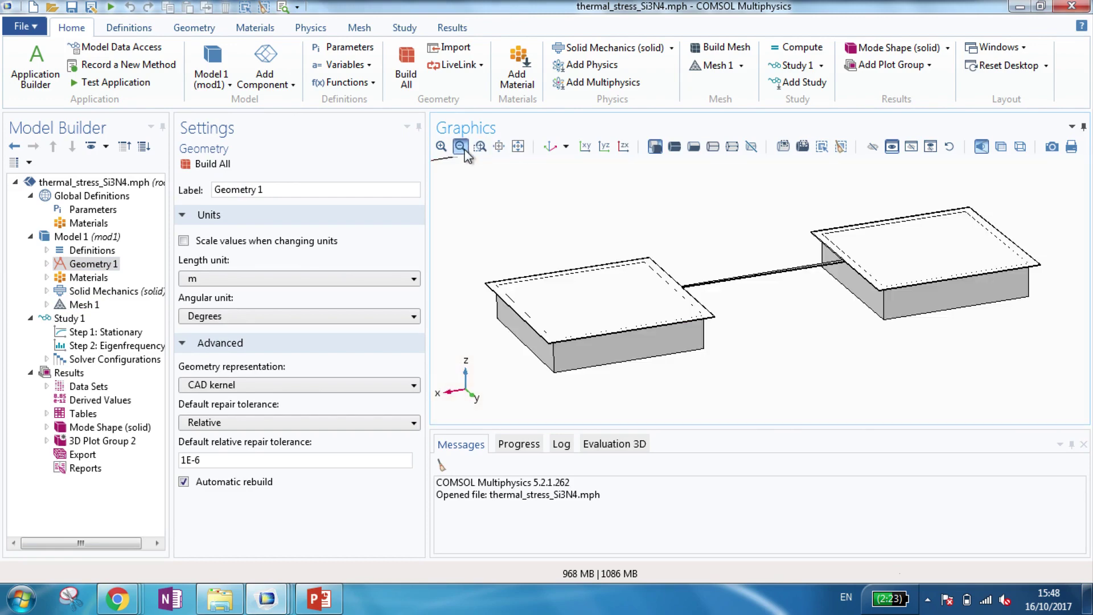
Examine the whole Geometry 1 of the thermal_stress_Si3N4 model, including the substrate beneath the two pads and the beam
{"action": "left_click", "coordinate": [462, 148]}
{"action": "left_click", "coordinate": [461, 147]}
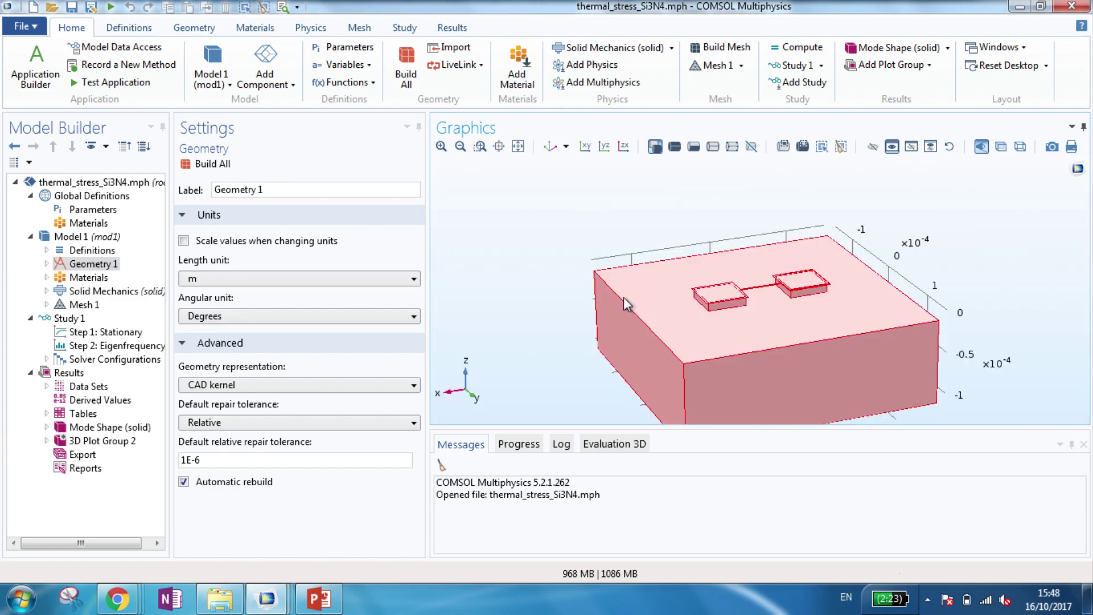
{"action": "right_click_drag", "start_coordinate": [624, 297], "coordinate": [536, 267]}
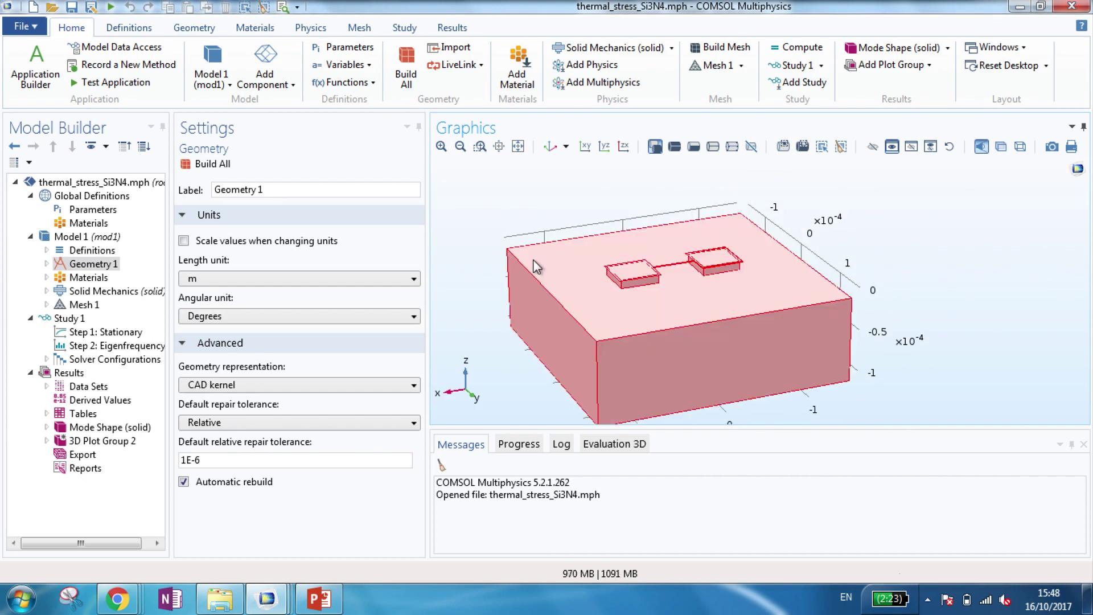
Review the subfeatures available for Linear Elastic Material 1 under Solid Mechanics and examine the temperature and expansion settings of Thermal Expansion 1
{"action": "left_click", "coordinate": [47, 291]}
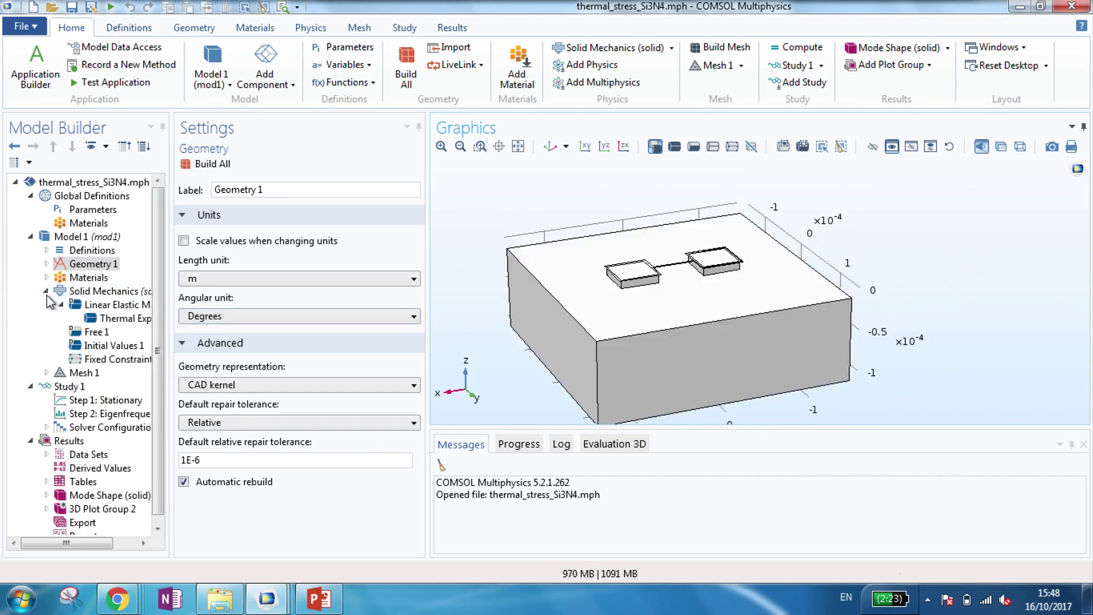
{"action": "left_click", "coordinate": [83, 306]}
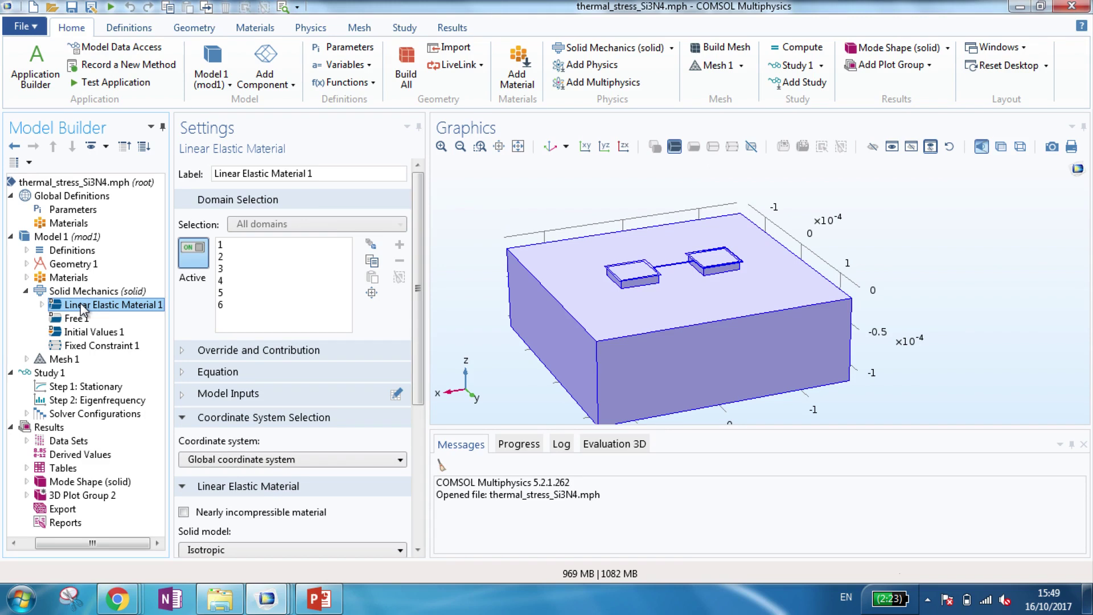
{"action": "right_click", "coordinate": [81, 308]}
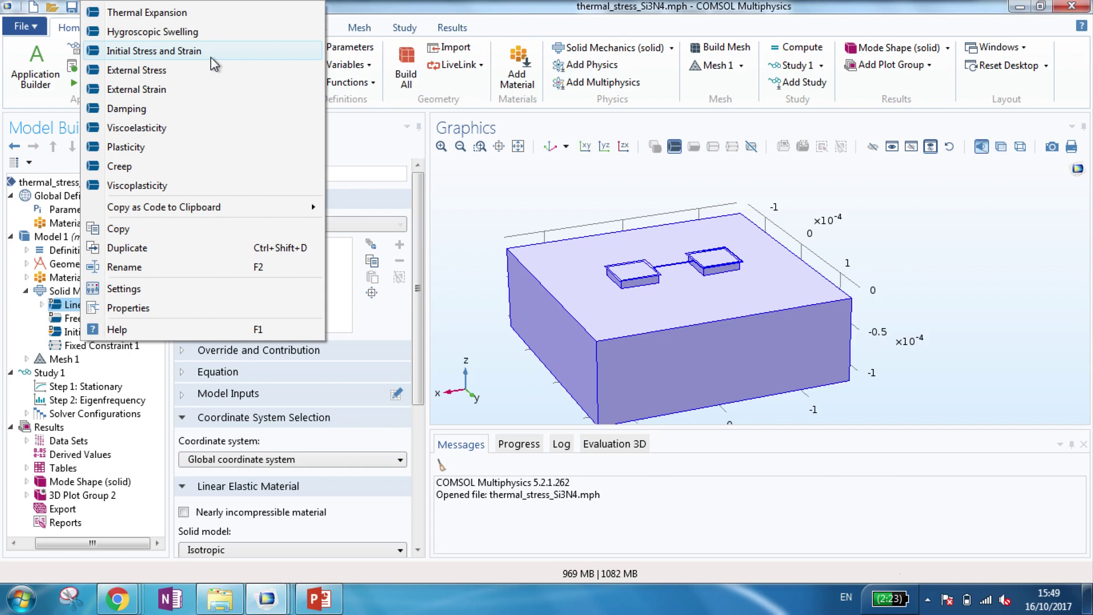
{"action": "left_click", "coordinate": [229, 19]}
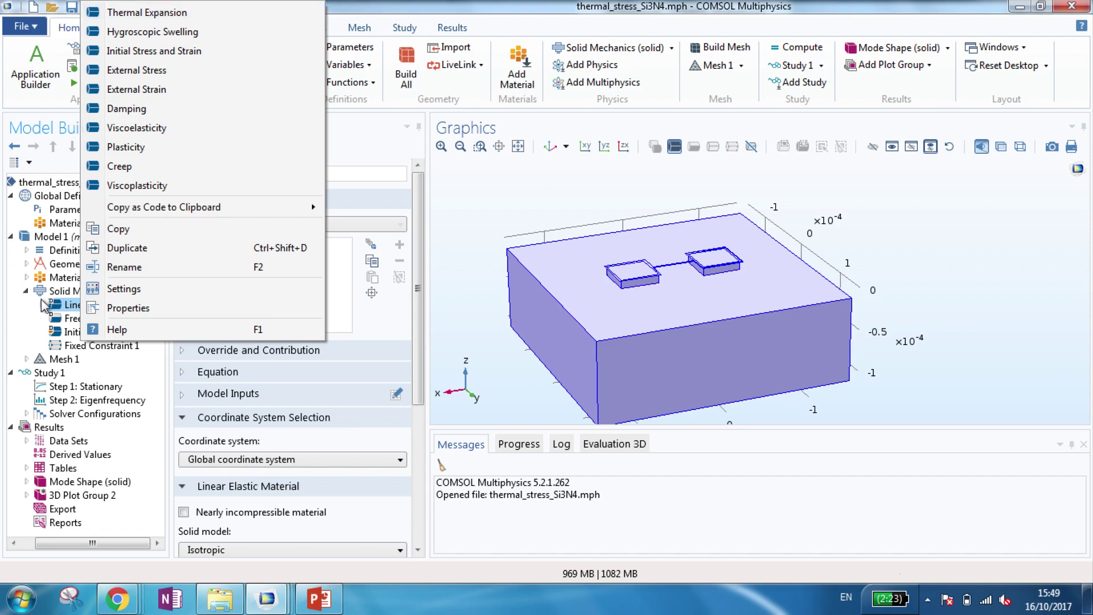
{"action": "left_click", "coordinate": [94, 318]}
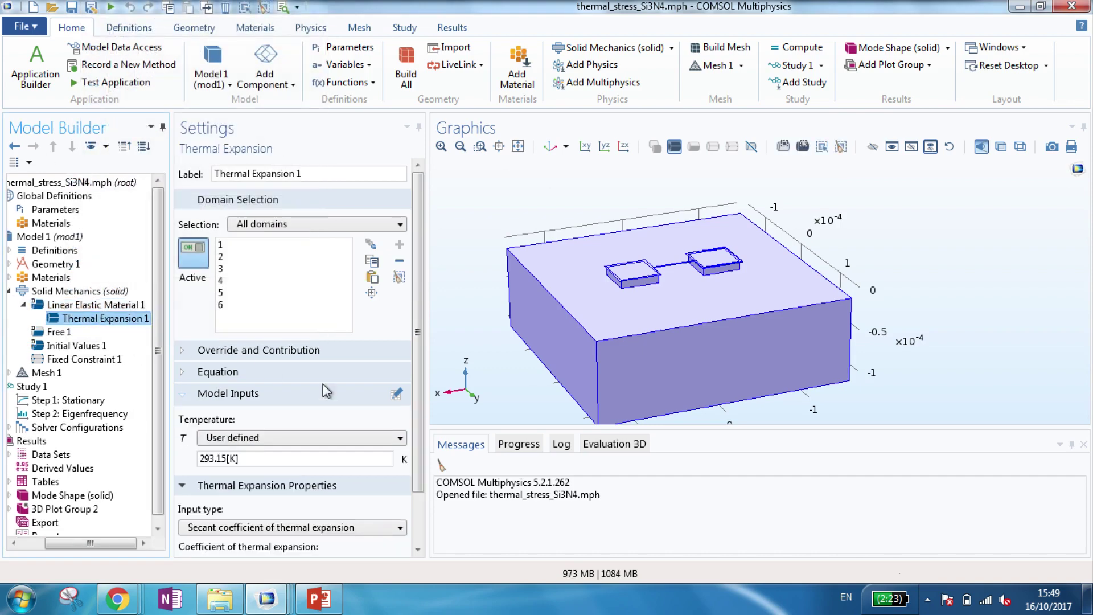
{"action": "scroll", "coordinate": [416, 402], "scroll_direction": "down", "scroll_amount": 3}
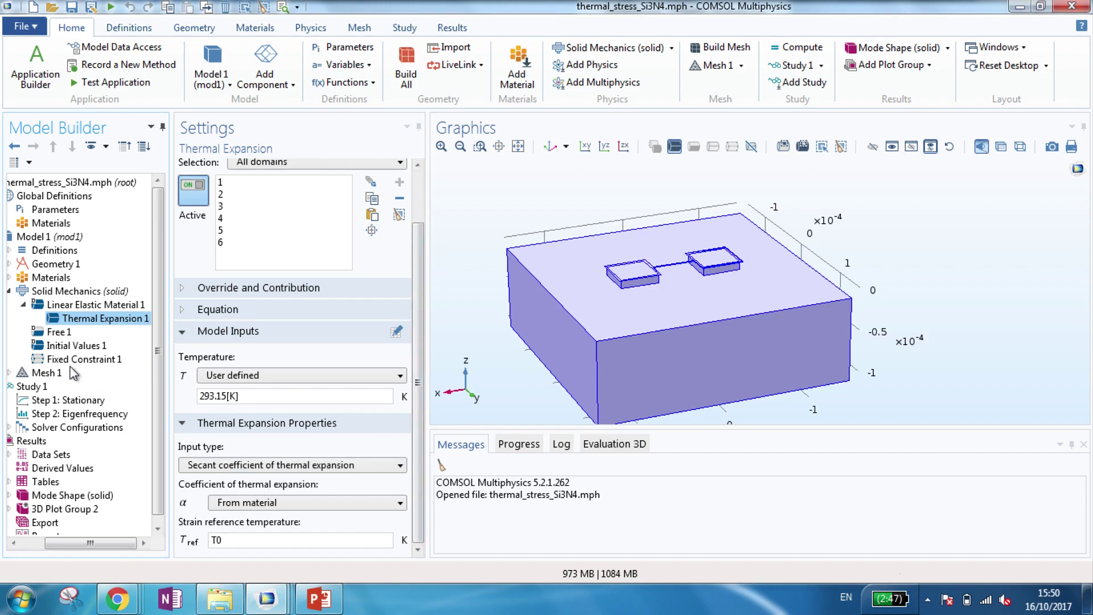
Examine the domain selection and material property table of the Si3N4 material
{"action": "left_click", "coordinate": [9, 277]}
{"action": "left_click", "coordinate": [65, 291]}
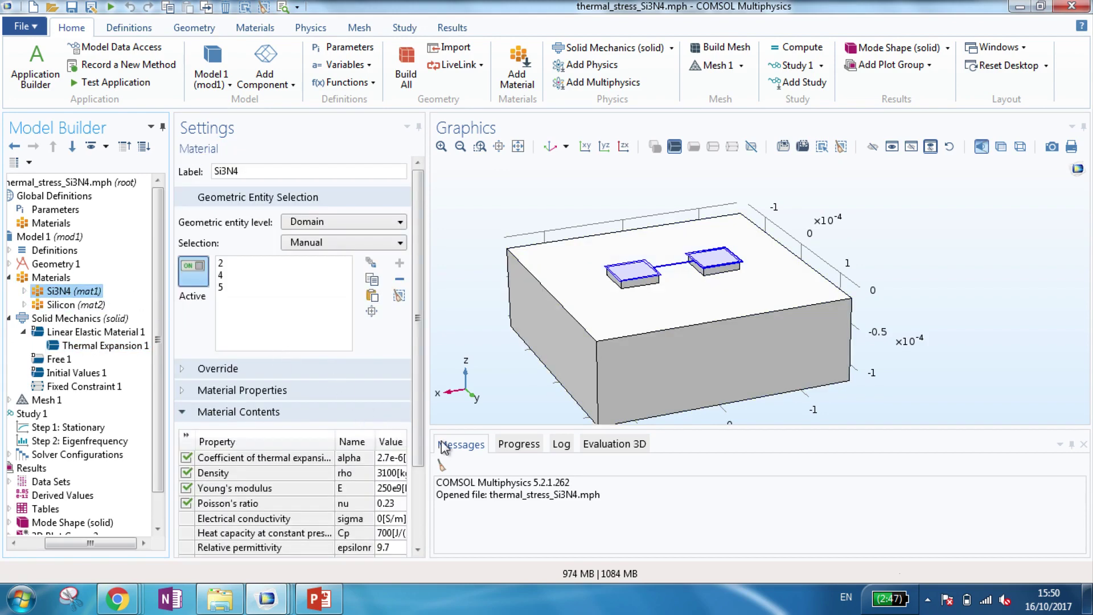
{"action": "left_click_drag", "start_coordinate": [429, 444], "coordinate": [448, 444]}
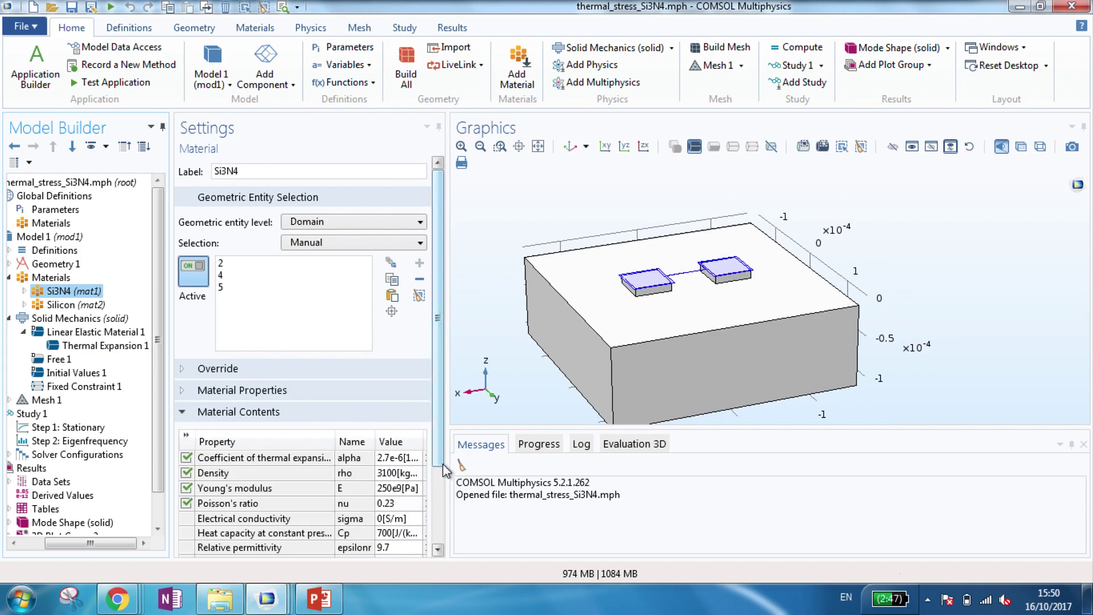
{"action": "left_click_drag", "start_coordinate": [442, 469], "coordinate": [443, 537]}
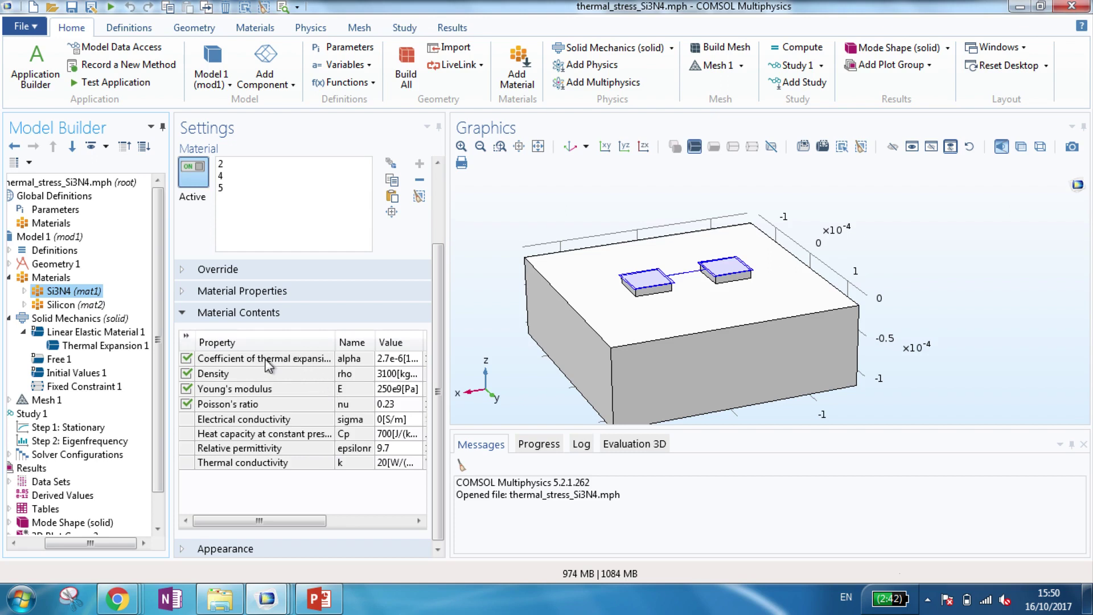
Check which domains the Si and Si3N4 explicit selections contain, and review the global parameters table
{"action": "left_click", "coordinate": [8, 250]}
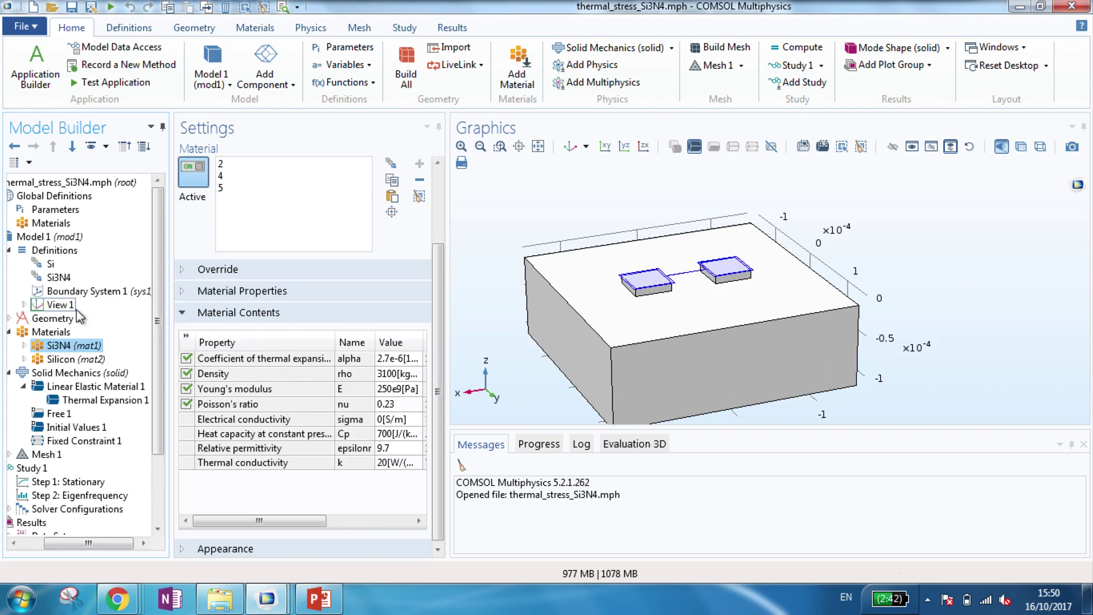
{"action": "left_click", "coordinate": [46, 264]}
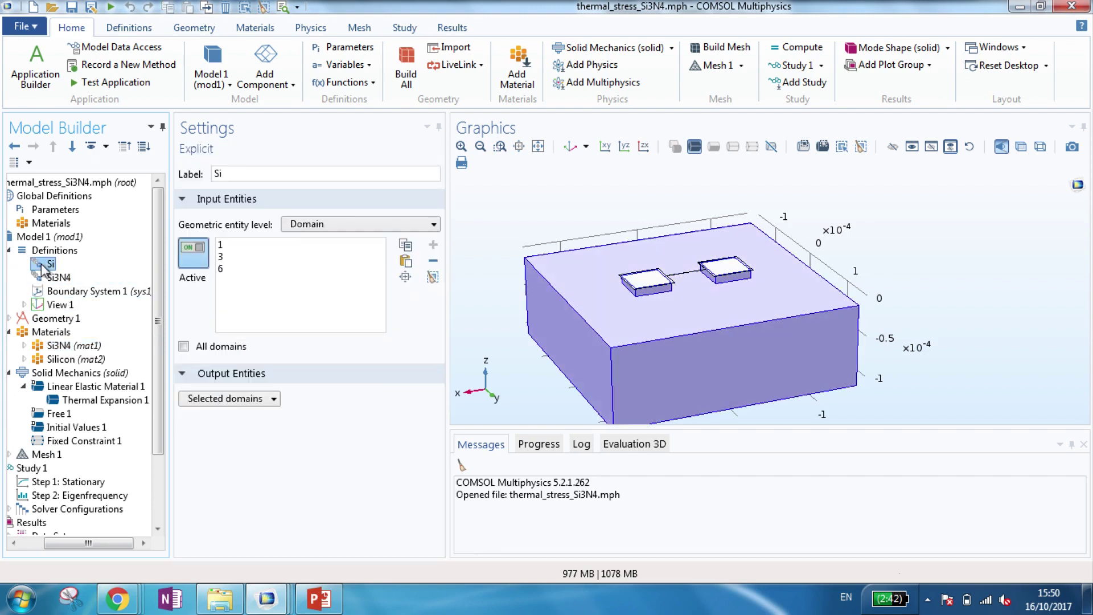
{"action": "left_click", "coordinate": [56, 278]}
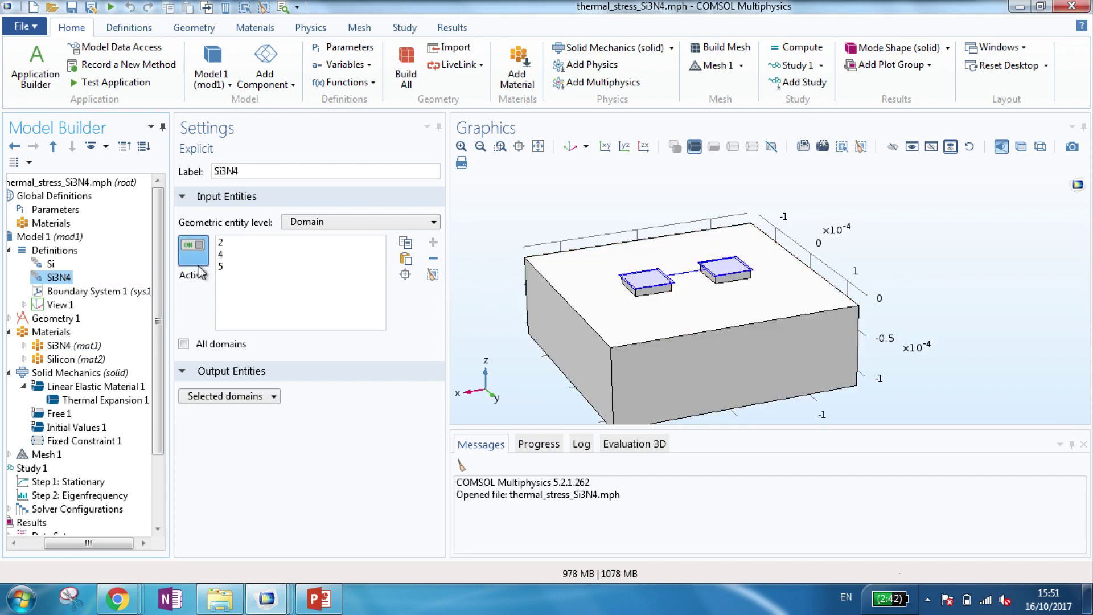
{"action": "left_click", "coordinate": [56, 210]}
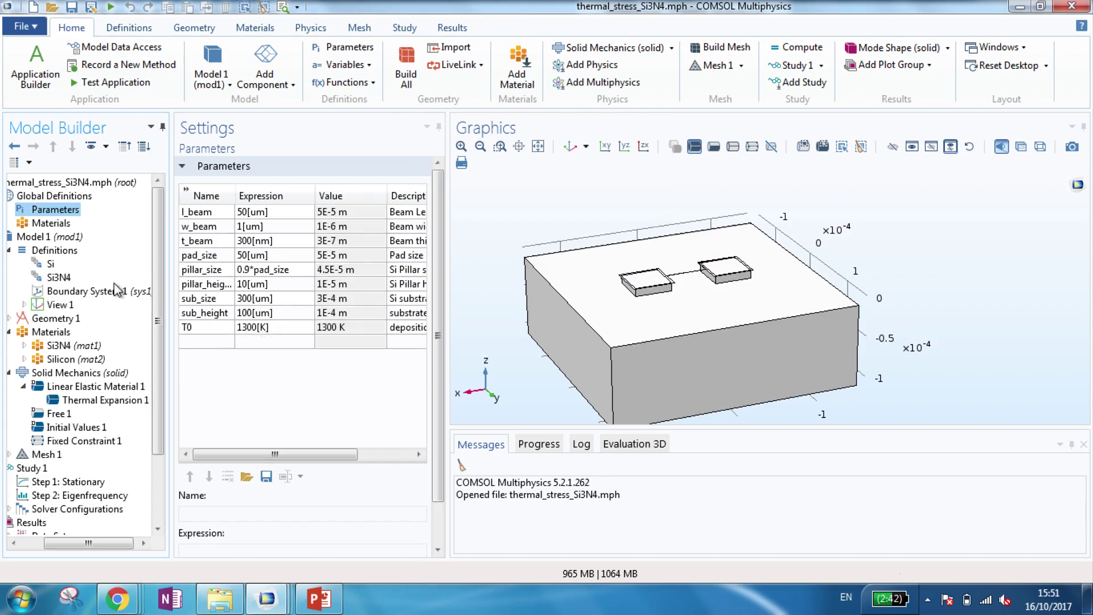
Compare the coefficient of thermal expansion of the Si3N4 material with that of the Silicon material
{"action": "left_click", "coordinate": [35, 545]}
{"action": "left_click", "coordinate": [108, 345]}
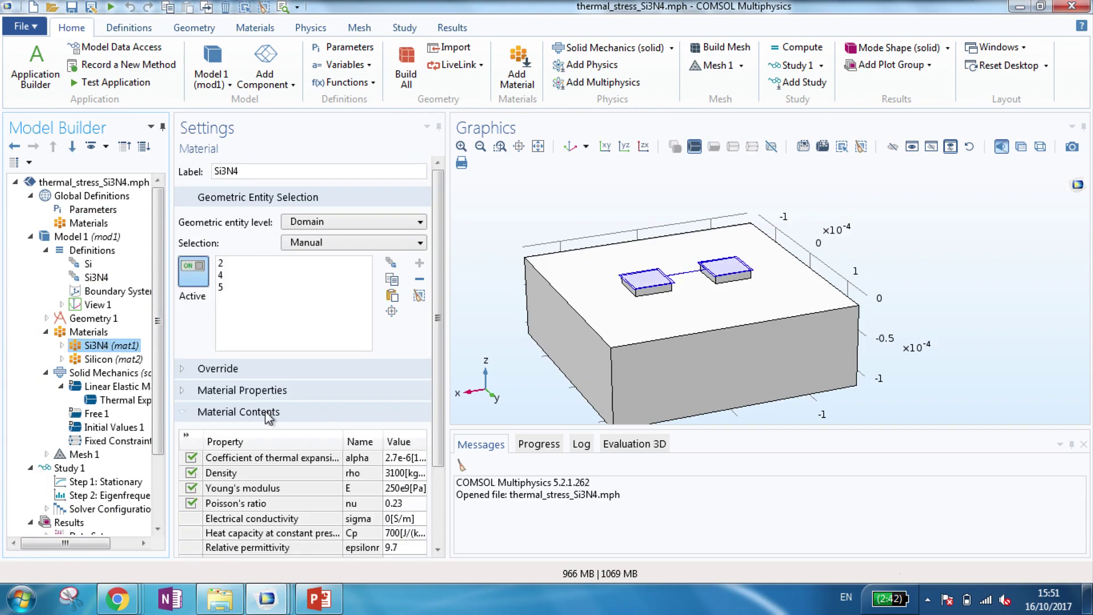
{"action": "left_click", "coordinate": [389, 462]}
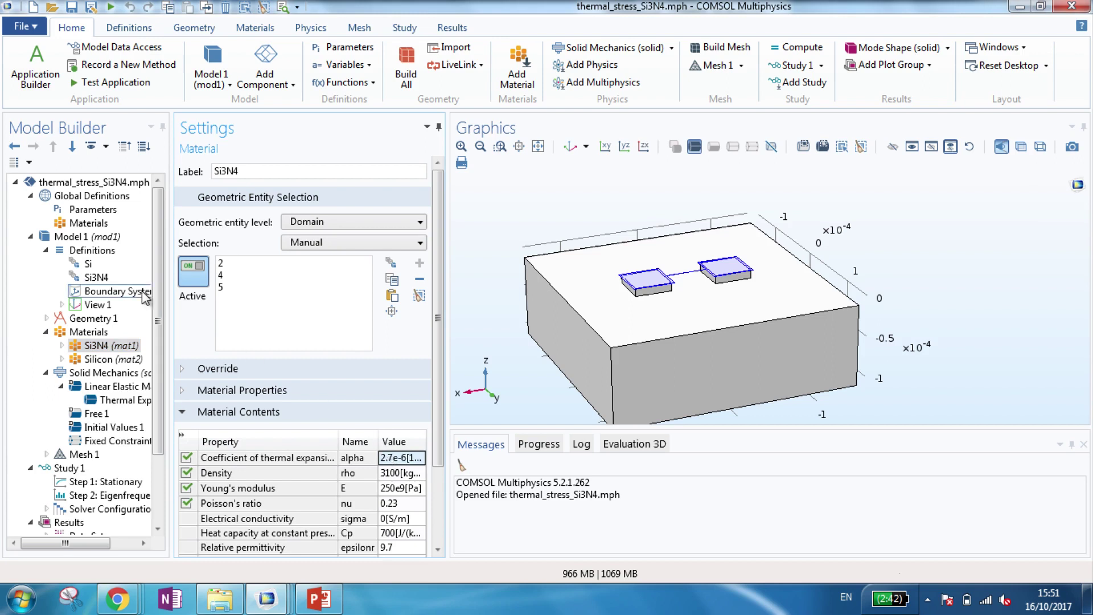
{"action": "left_click", "coordinate": [108, 360]}
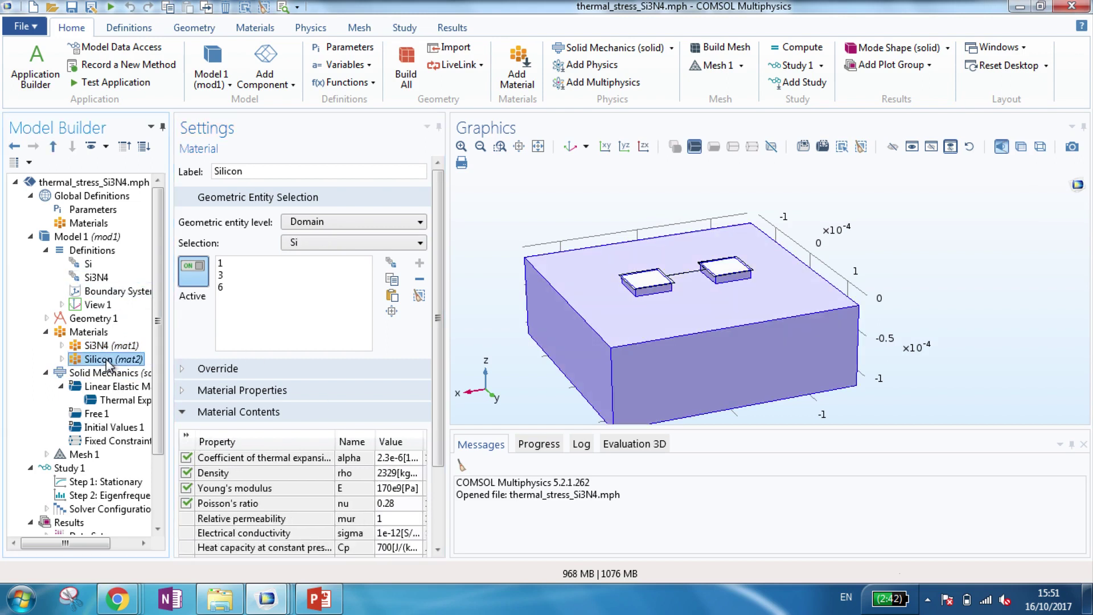
Check the point selection of Fixed Constraint 1 and view the settings of Study 1
{"action": "left_click", "coordinate": [114, 441]}
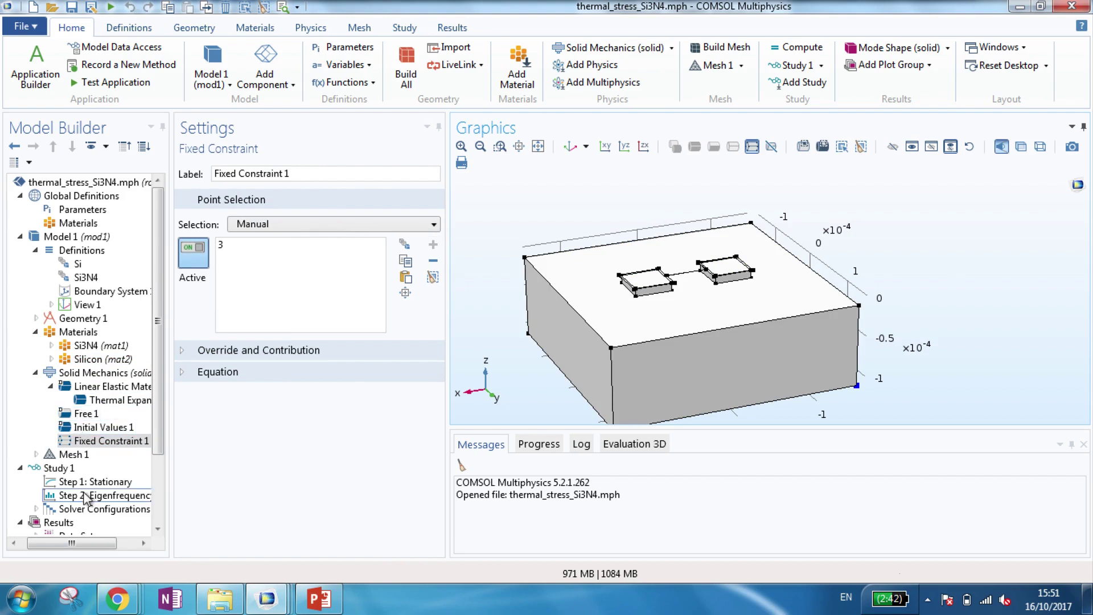
{"action": "left_click", "coordinate": [57, 468]}
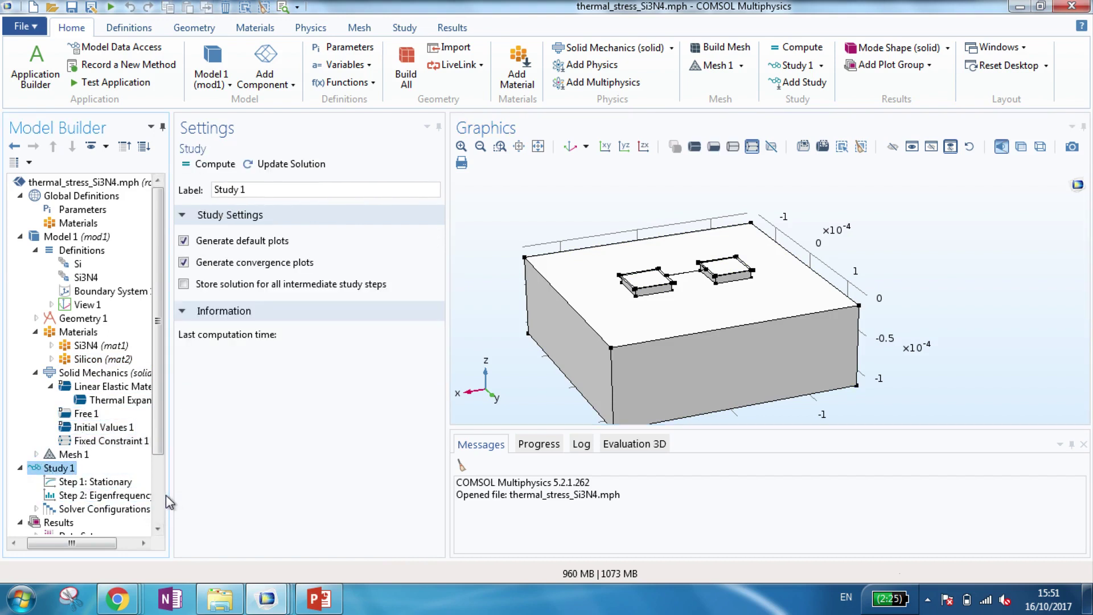
Display the 3D Plot Group 2 stress plot and examine the two pads and connecting beam from above
{"action": "scroll", "coordinate": [163, 494], "scroll_direction": "down", "scroll_amount": 3}
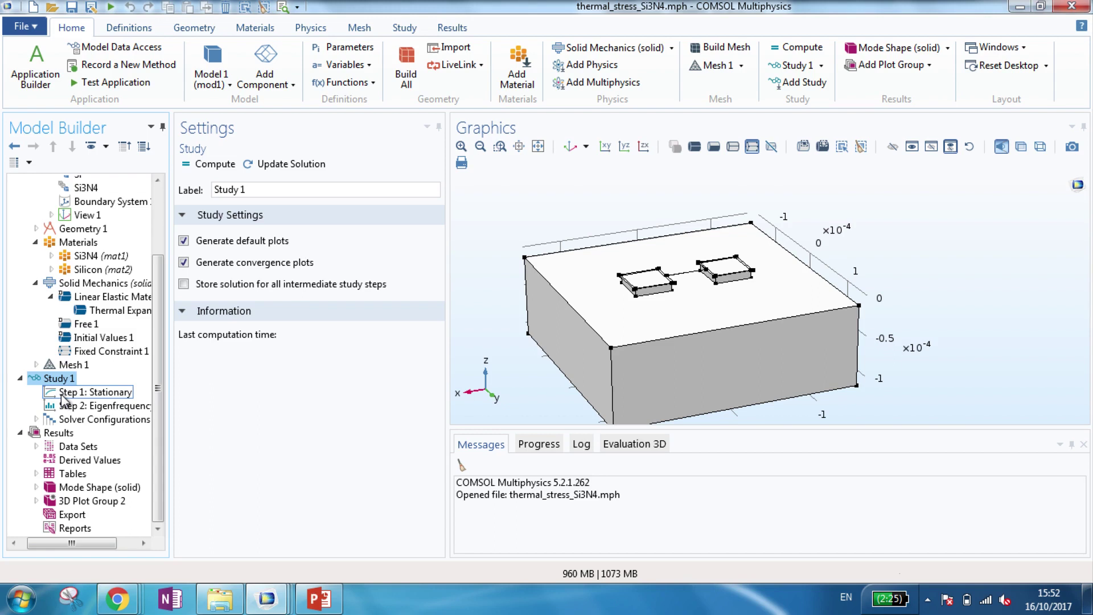
{"action": "left_click", "coordinate": [91, 488]}
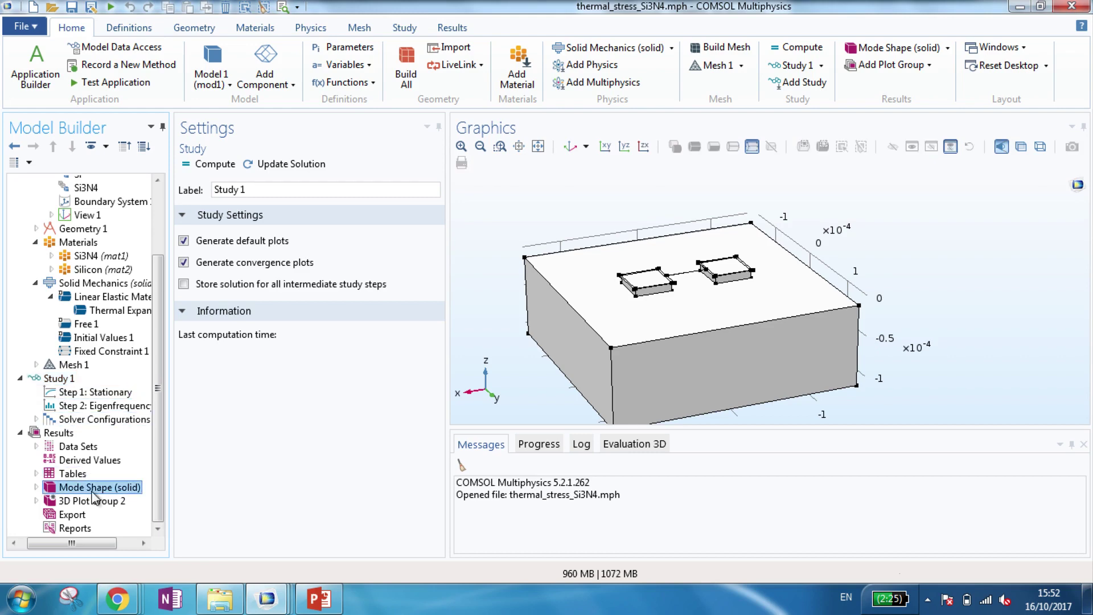
{"action": "left_click", "coordinate": [88, 501]}
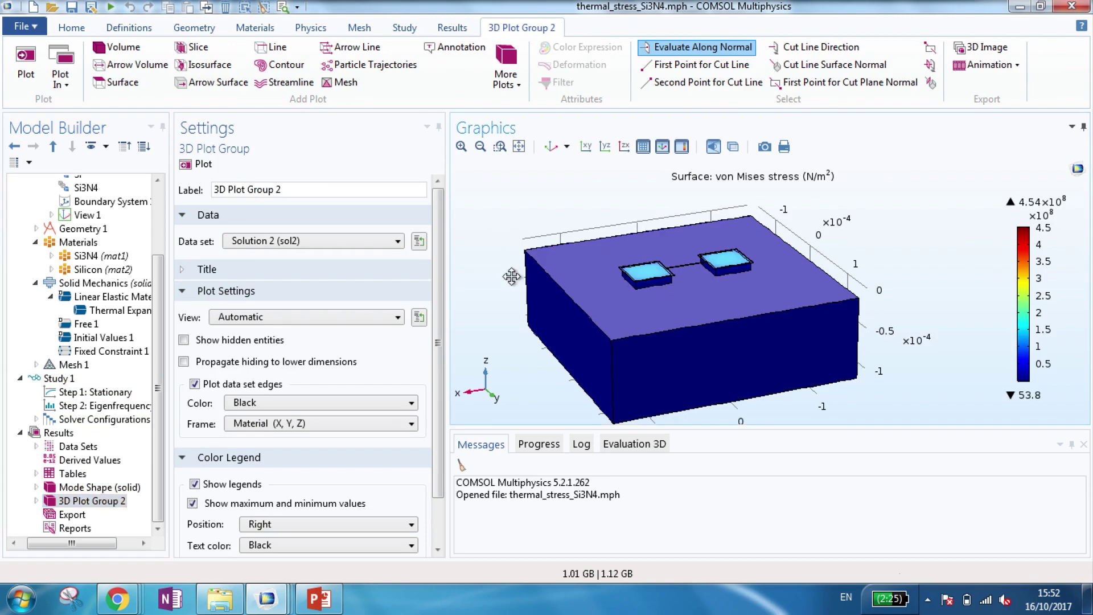
{"action": "mouse_move", "coordinate": [513, 276]}
{"action": "left_mouse_down"}
{"action": "mouse_move", "coordinate": [513, 302]}
{"action": "mouse_move", "coordinate": [569, 244]}
{"action": "mouse_move", "coordinate": [499, 276]}
{"action": "left_mouse_up"}
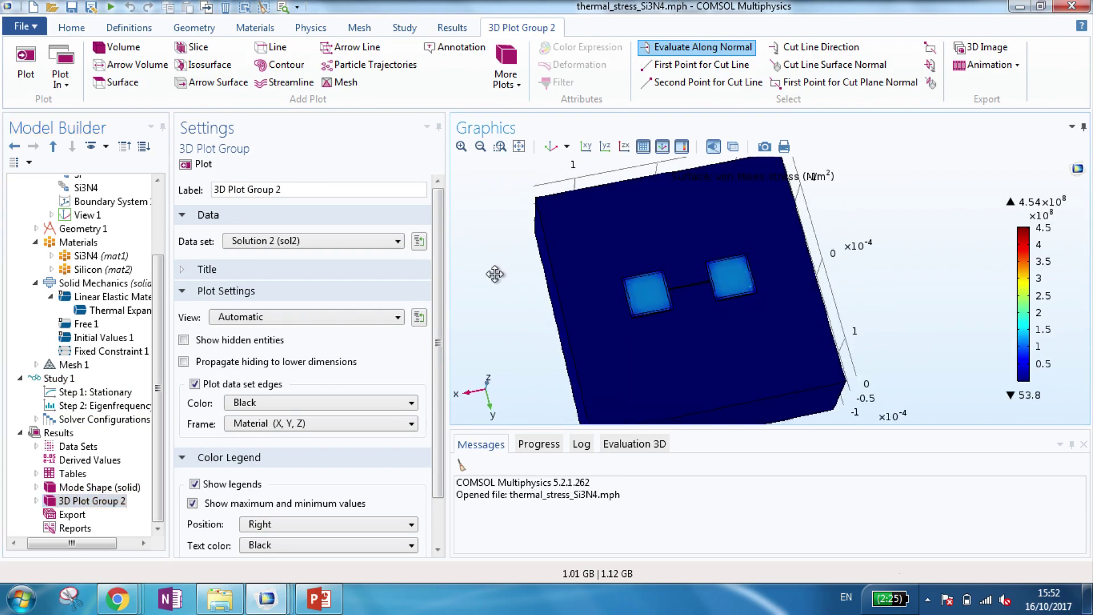
{"action": "left_click", "coordinate": [462, 146]}
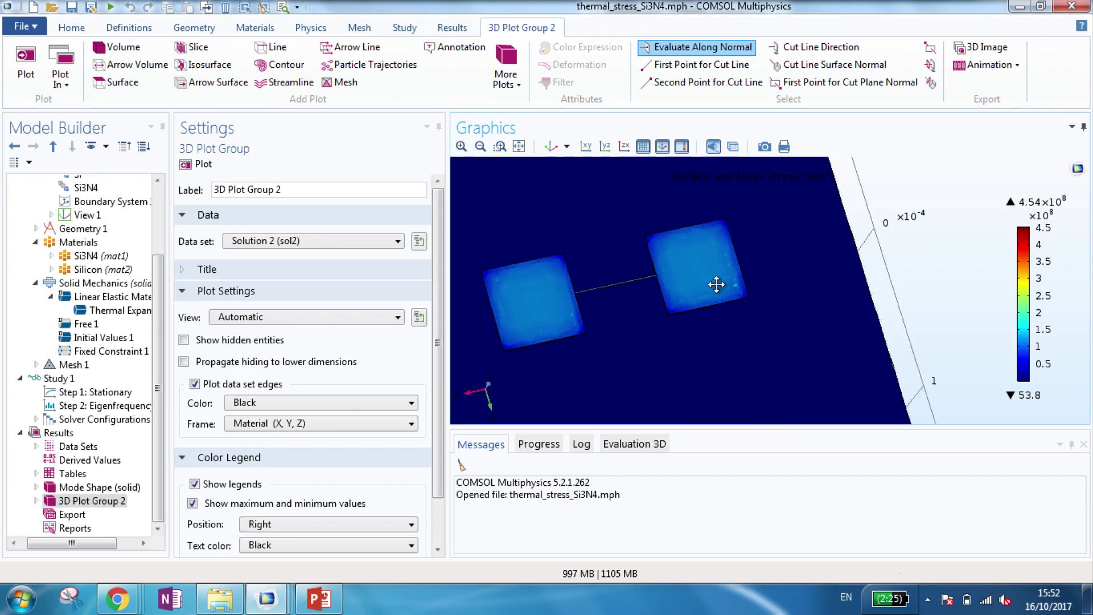
{"action": "left_click_drag", "start_coordinate": [715, 285], "coordinate": [619, 276]}
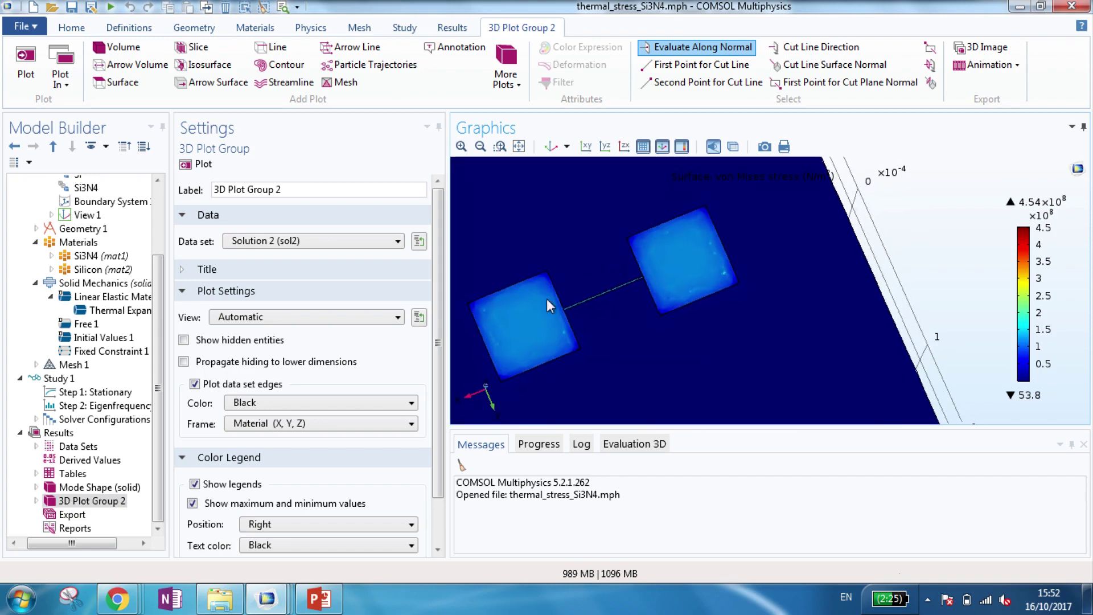
Check the expression of Surface 1 in 3D Plot Group 2 and inspect the stress along the thin beam between the pads
{"action": "left_click", "coordinate": [35, 500]}
{"action": "left_click", "coordinate": [69, 515]}
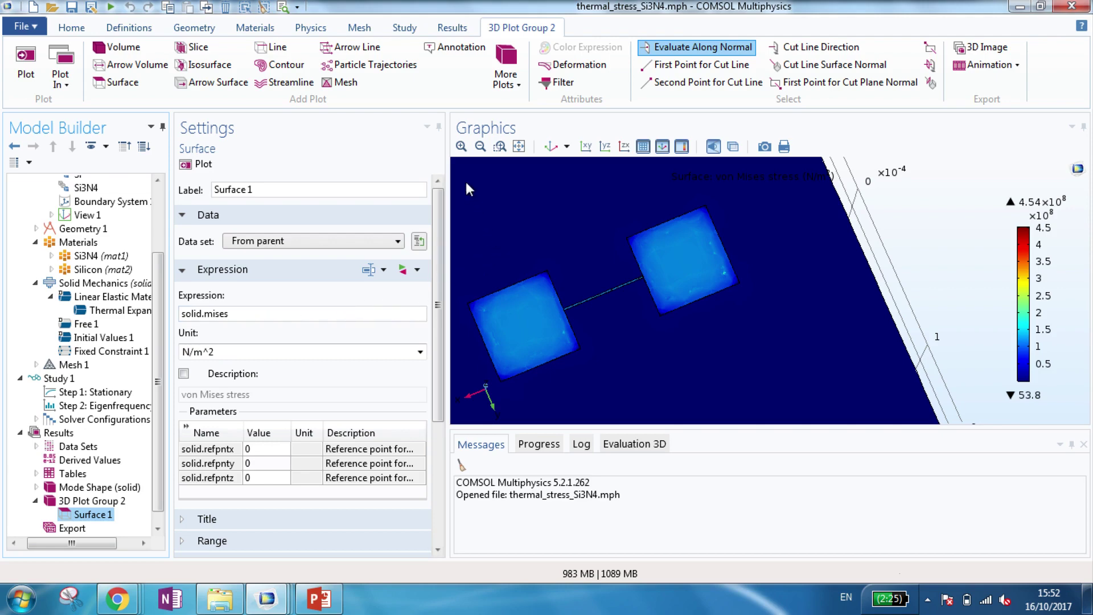
{"action": "left_click", "coordinate": [518, 146]}
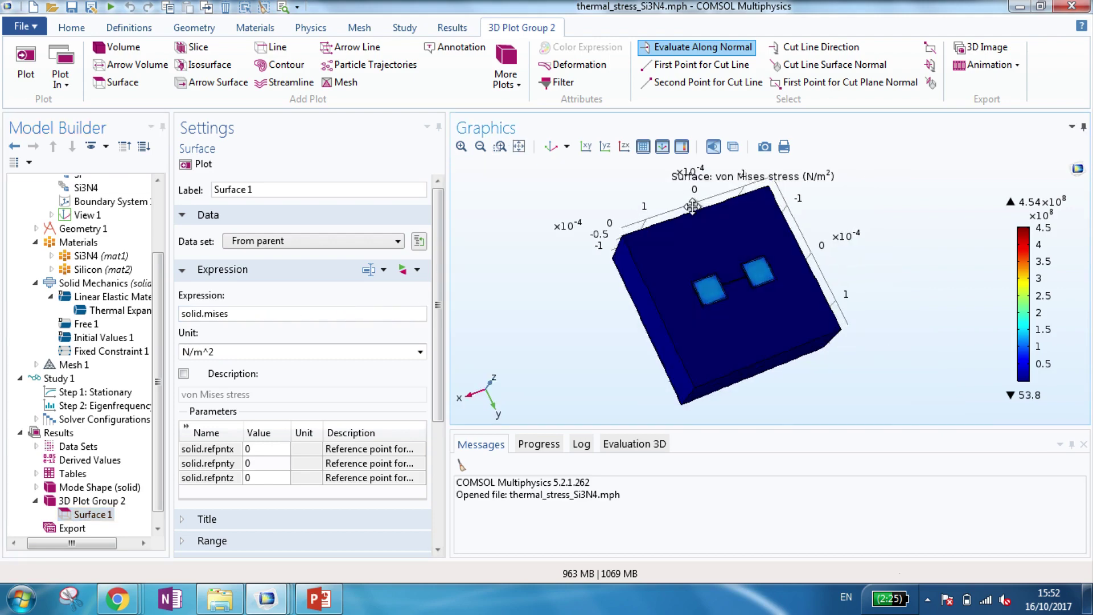
{"action": "left_click_drag", "start_coordinate": [613, 232], "coordinate": [781, 306]}
{"action": "left_click", "coordinate": [500, 146]}
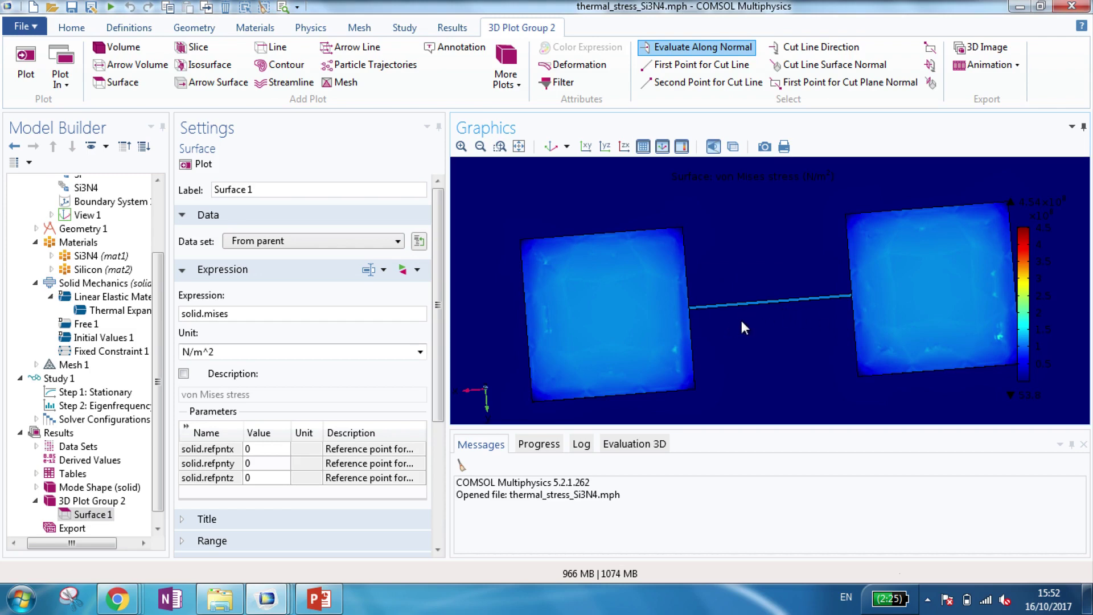
{"action": "right_click_drag", "start_coordinate": [759, 322], "coordinate": [697, 319]}
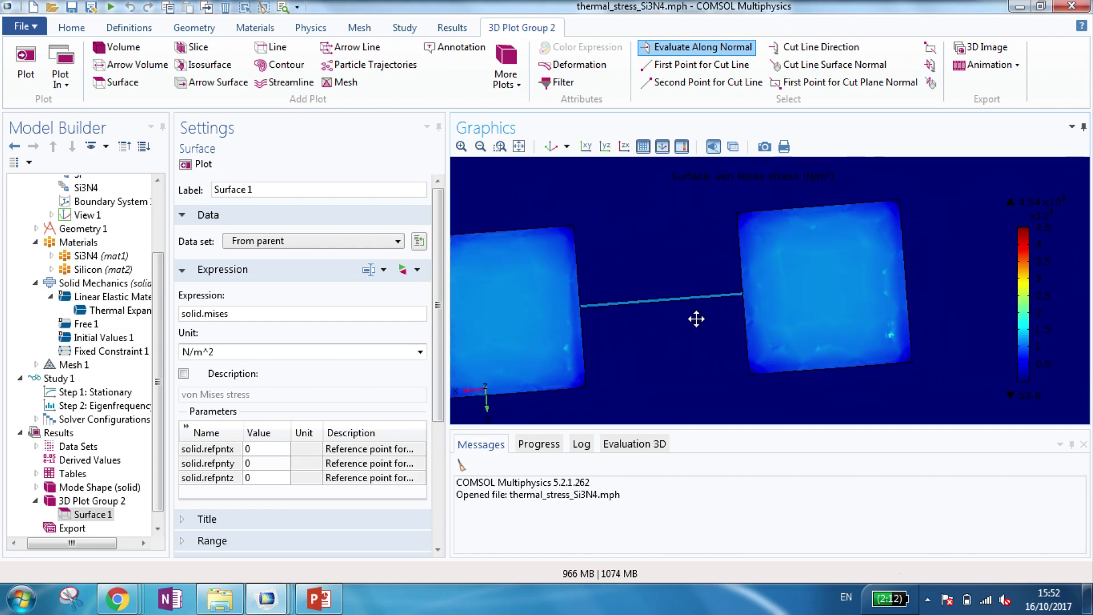
{"action": "left_click", "coordinate": [481, 147]}
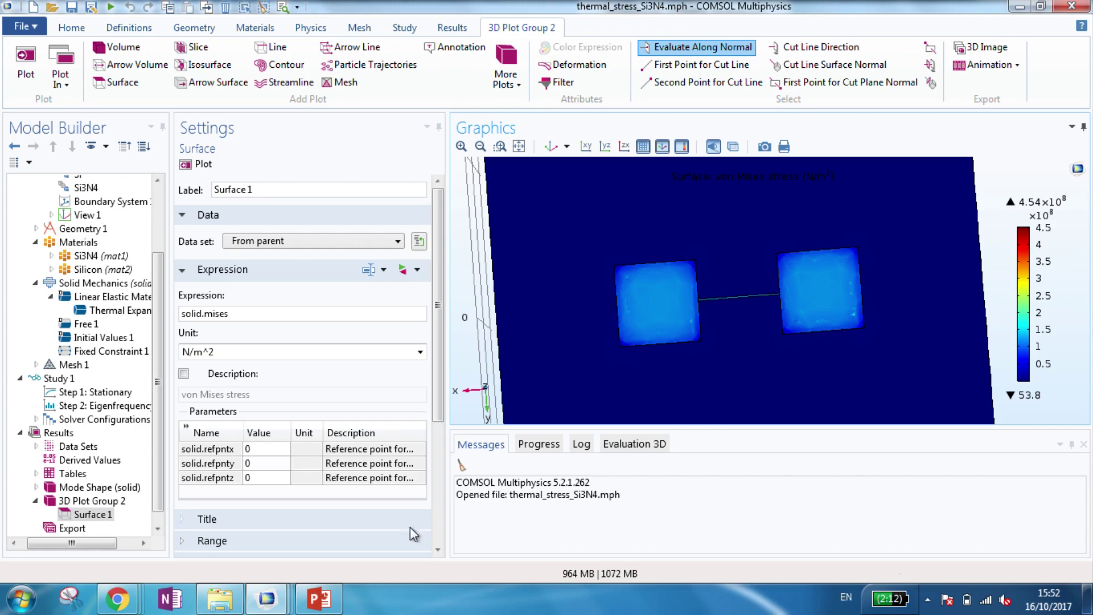
Switch to the PowerPoint presentation and show slide 19 with the results for the thermally induced stress
{"action": "left_click", "coordinate": [318, 598]}
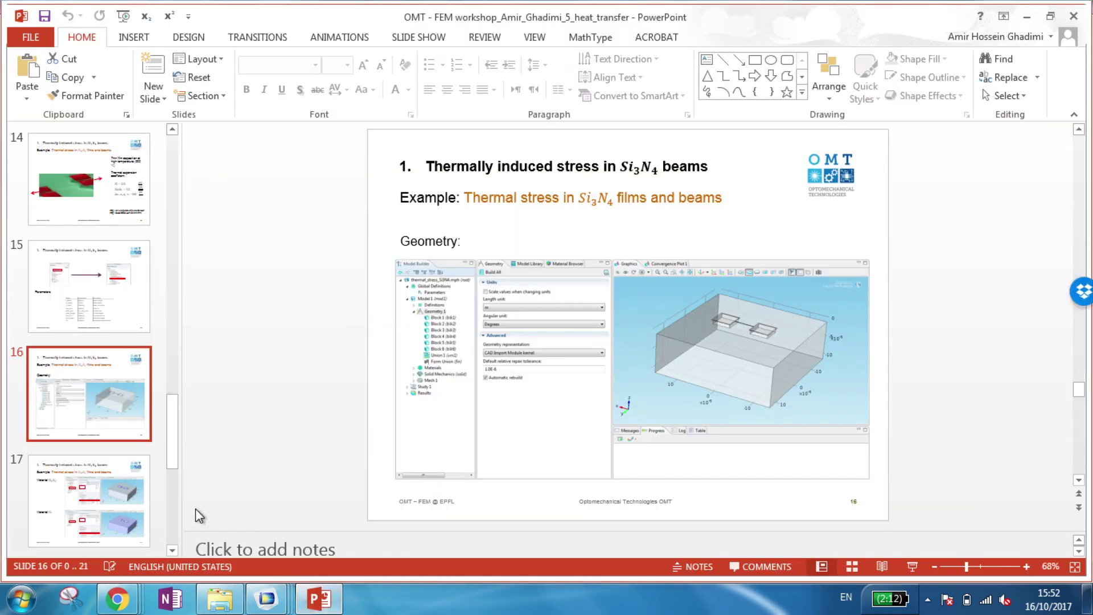
{"action": "left_click", "coordinate": [175, 512]}
{"action": "left_click", "coordinate": [76, 311]}
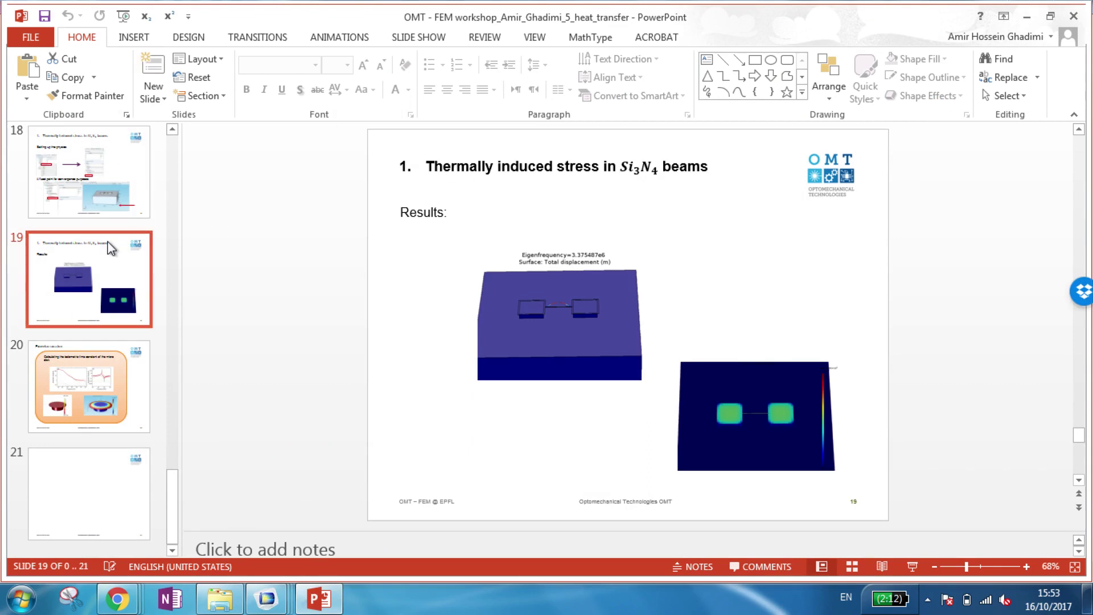
Switch back to the thermal_stress_Si3N4 model in COMSOL and view the whole stress plot at an oblique angle
{"action": "mouse_move", "coordinate": [265, 596]}
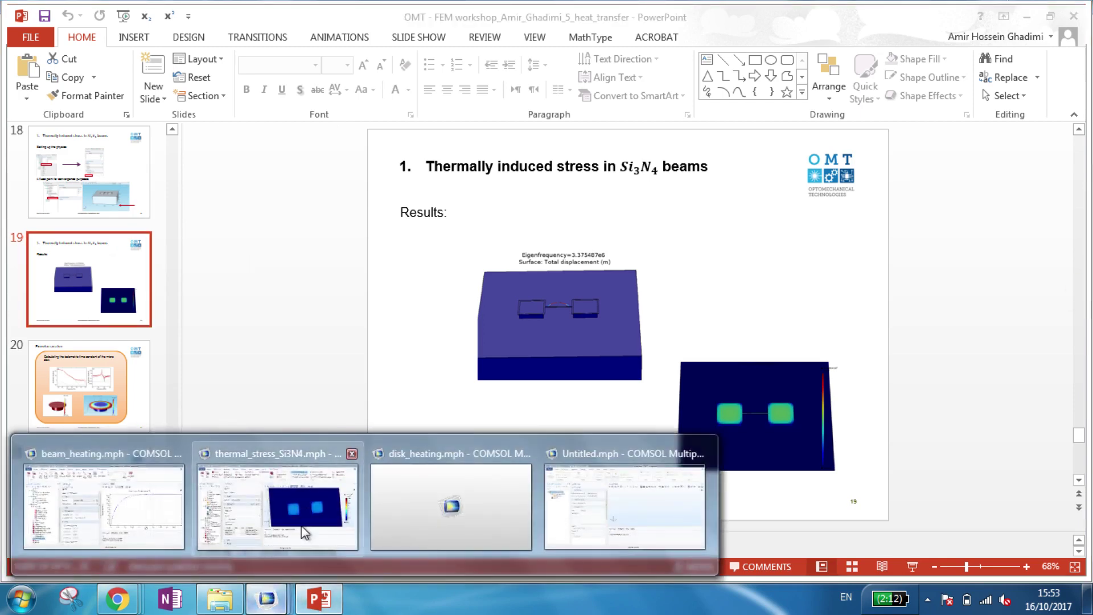
{"action": "left_click", "coordinate": [277, 501]}
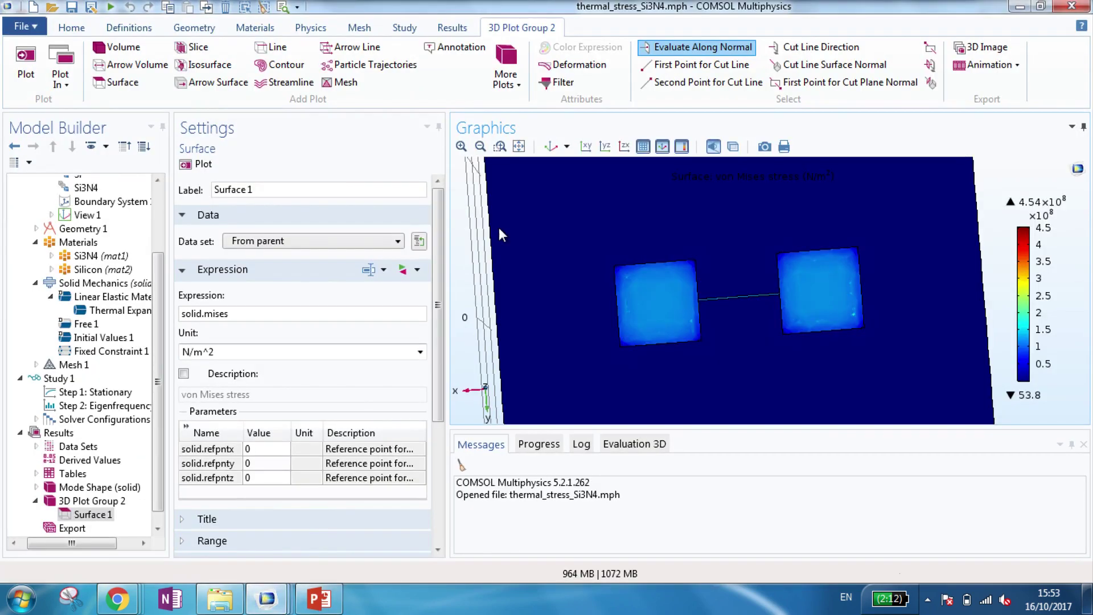
{"action": "left_click", "coordinate": [518, 146]}
{"action": "left_click_drag", "start_coordinate": [589, 320], "coordinate": [596, 234]}
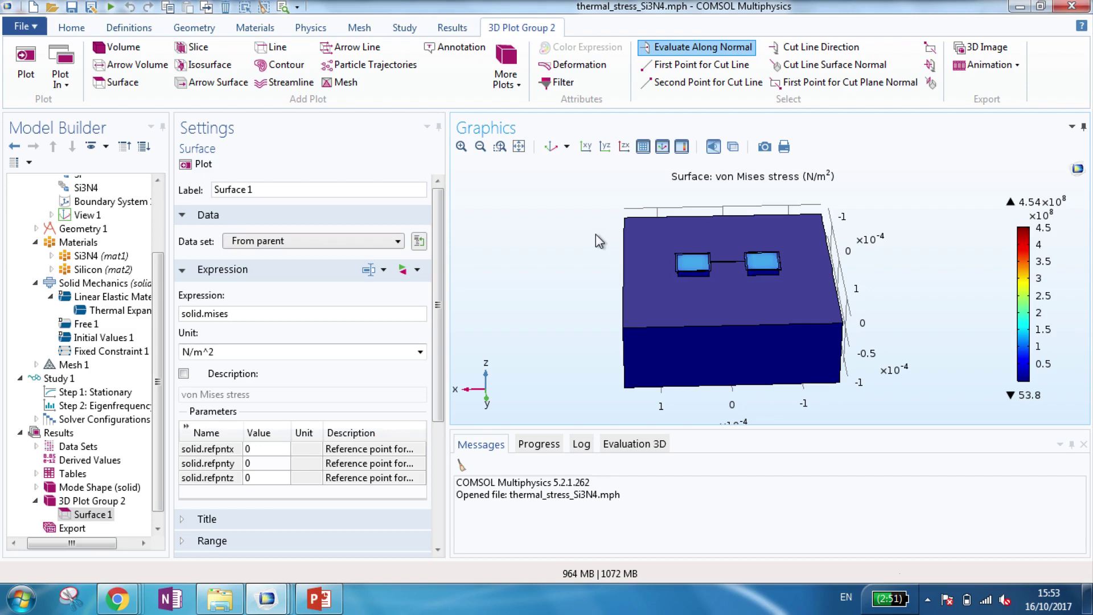
Return to the PowerPoint presentation and start the slide show from the Exercise session slide, number 20
{"action": "left_click", "coordinate": [316, 607]}
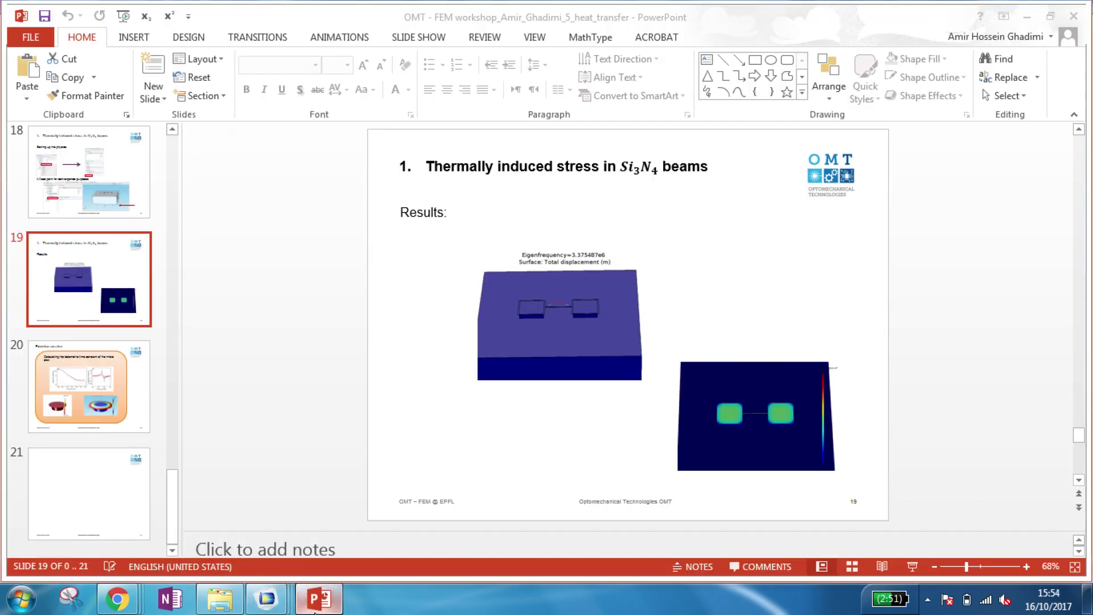
{"action": "left_click", "coordinate": [89, 387]}
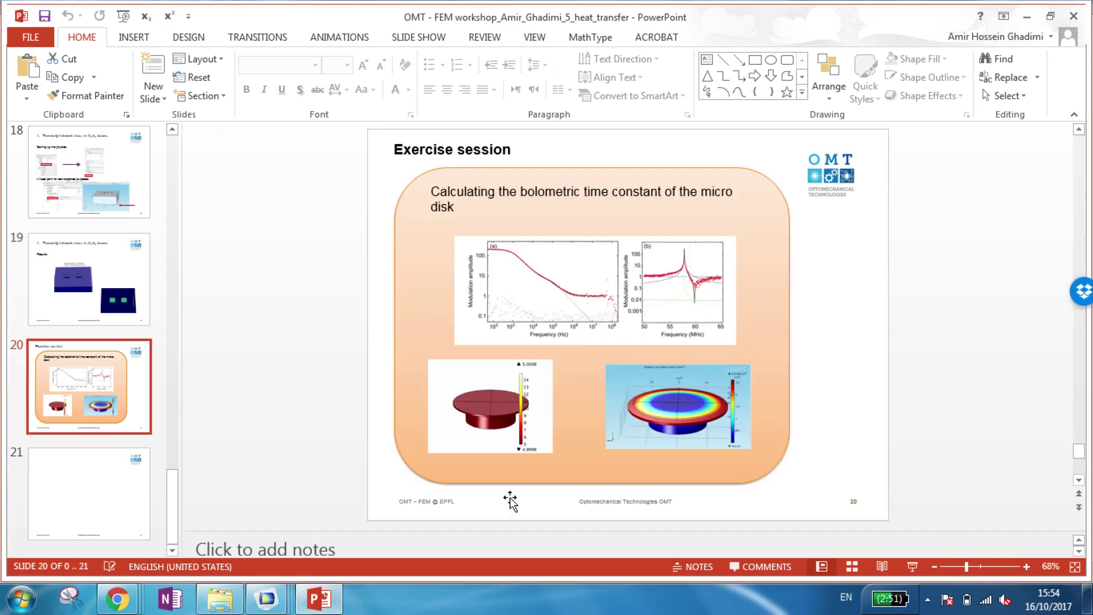
{"action": "left_click", "coordinate": [913, 566]}
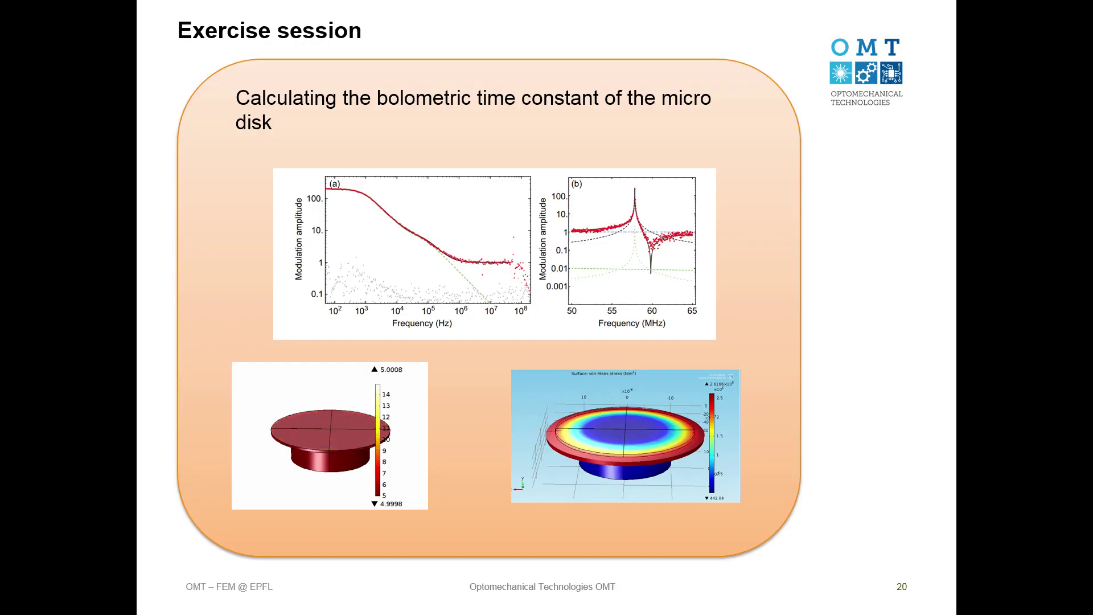